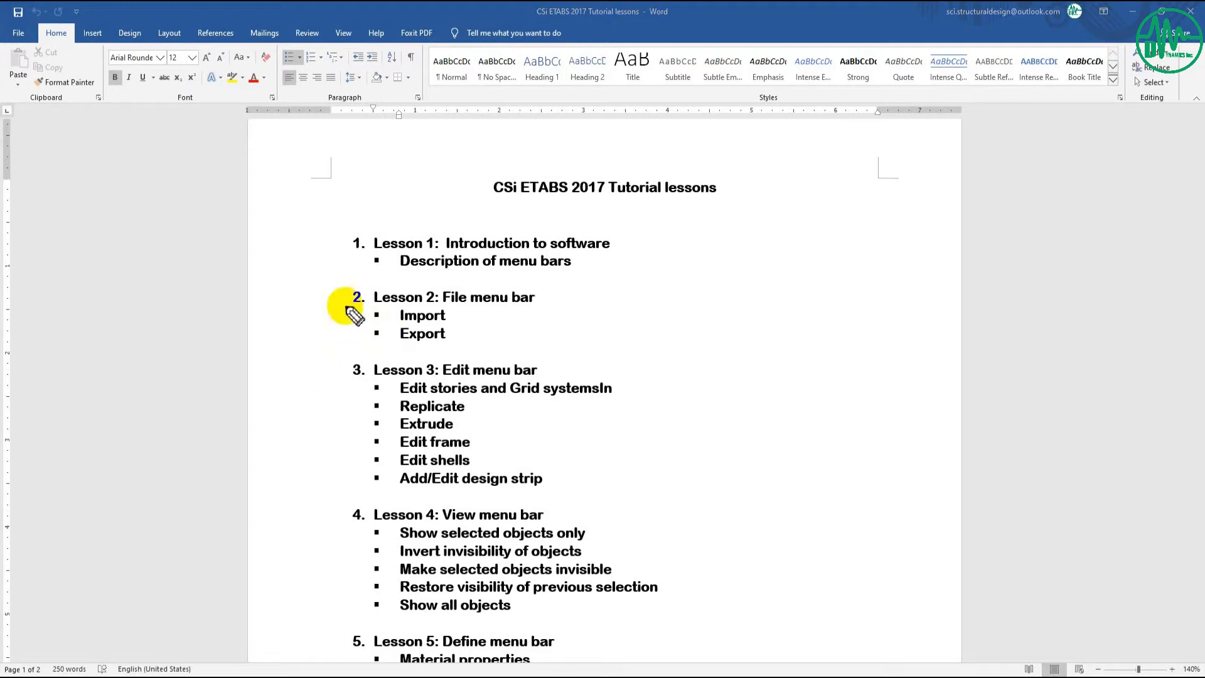
mouse_move(342, 316)
left_mouse_down()
mouse_move(344, 345)
mouse_move(590, 350)
left_mouse_up()
mouse_move(330, 271)
left_mouse_down()
mouse_move(483, 269)
mouse_move(592, 287)
mouse_move(593, 350)
mouse_move(575, 347)
left_mouse_up()
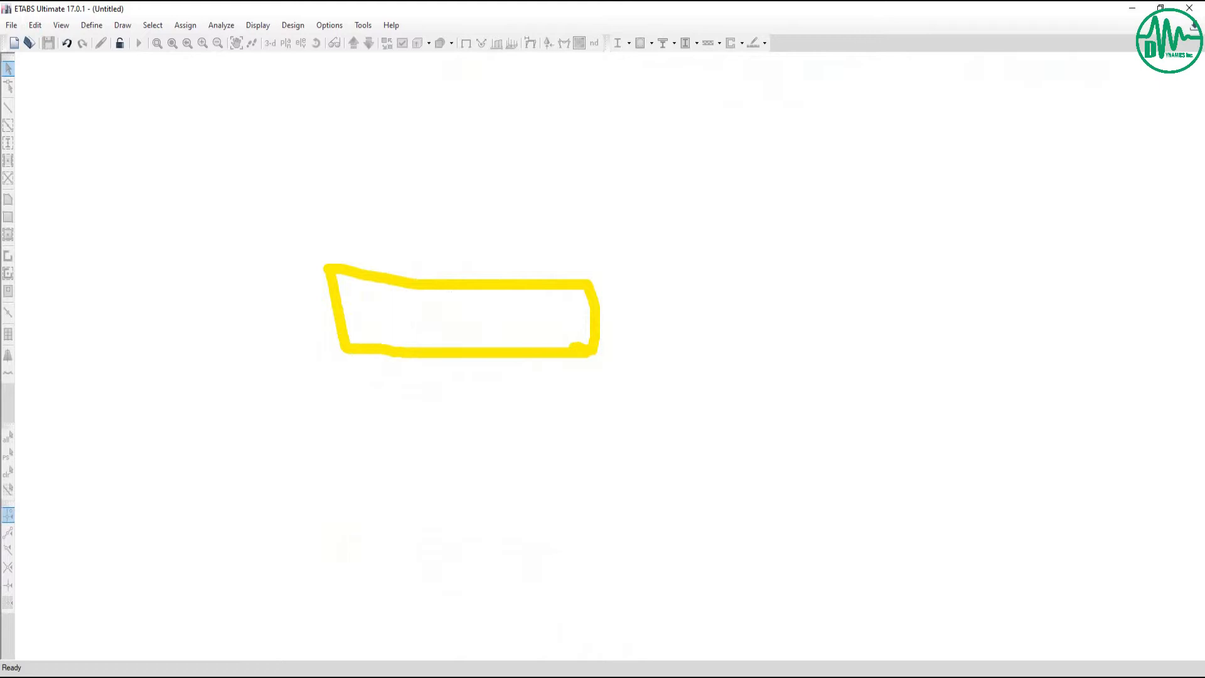
left_click_drag(460, 329, 393, 260)
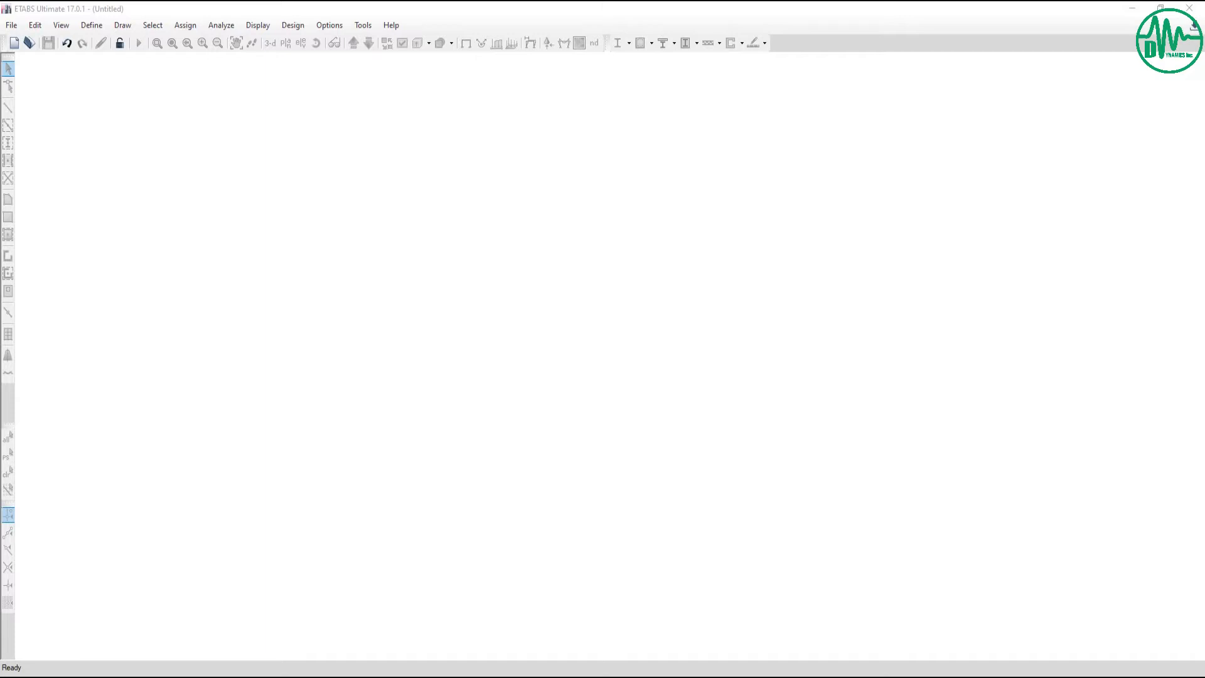
left_click(12, 27)
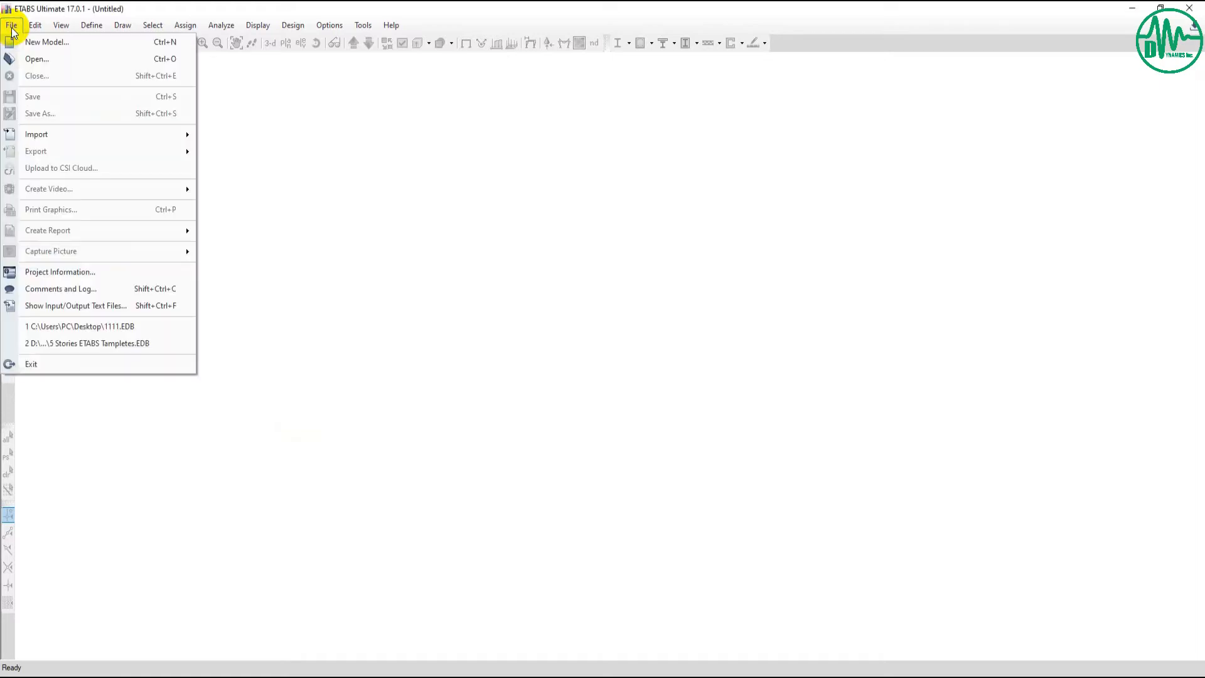
mouse_move(32, 135)
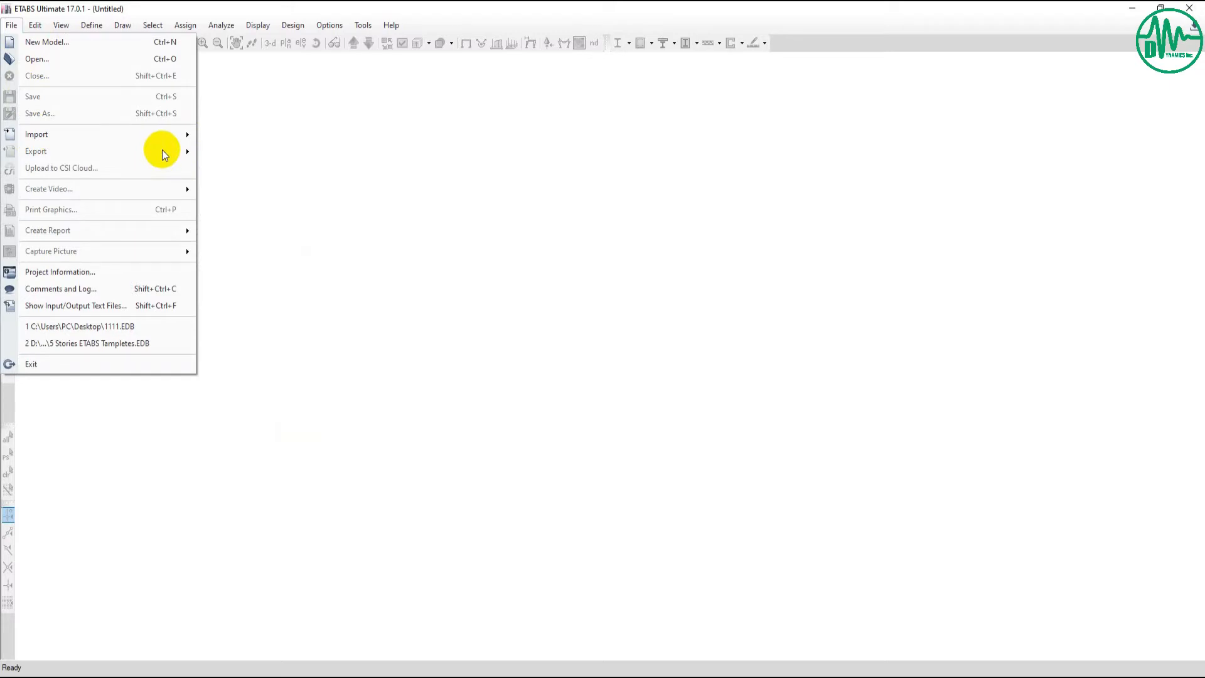
mouse_move(164, 138)
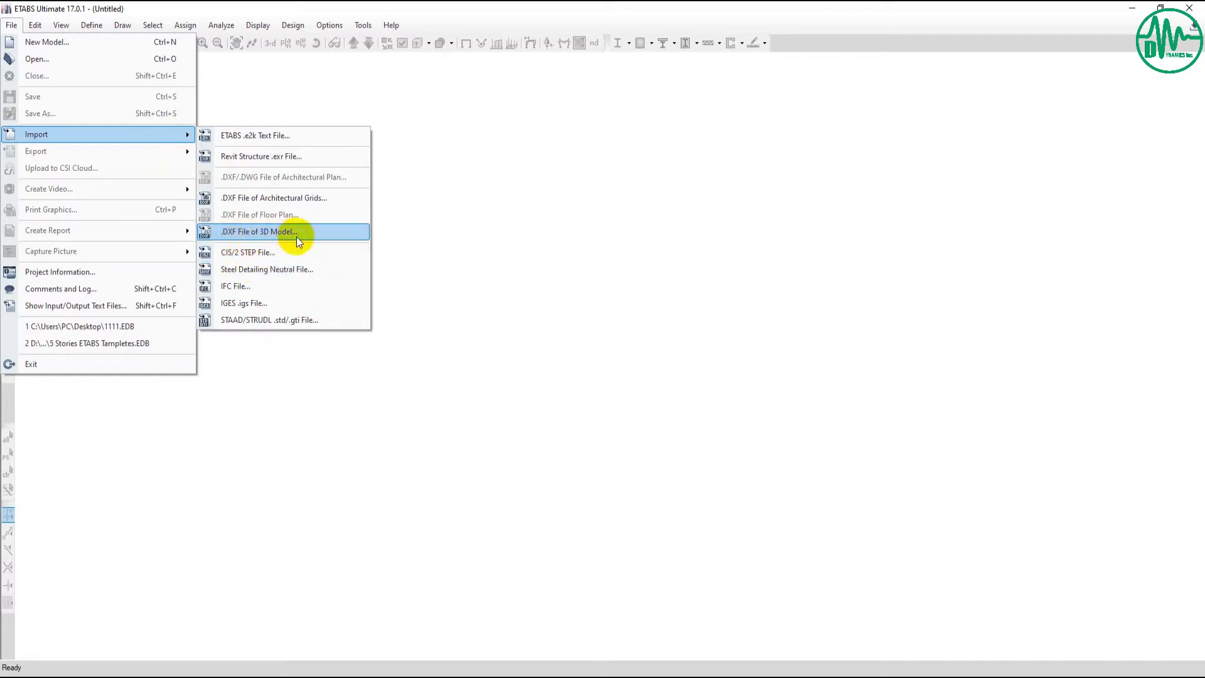
left_click(450, 248)
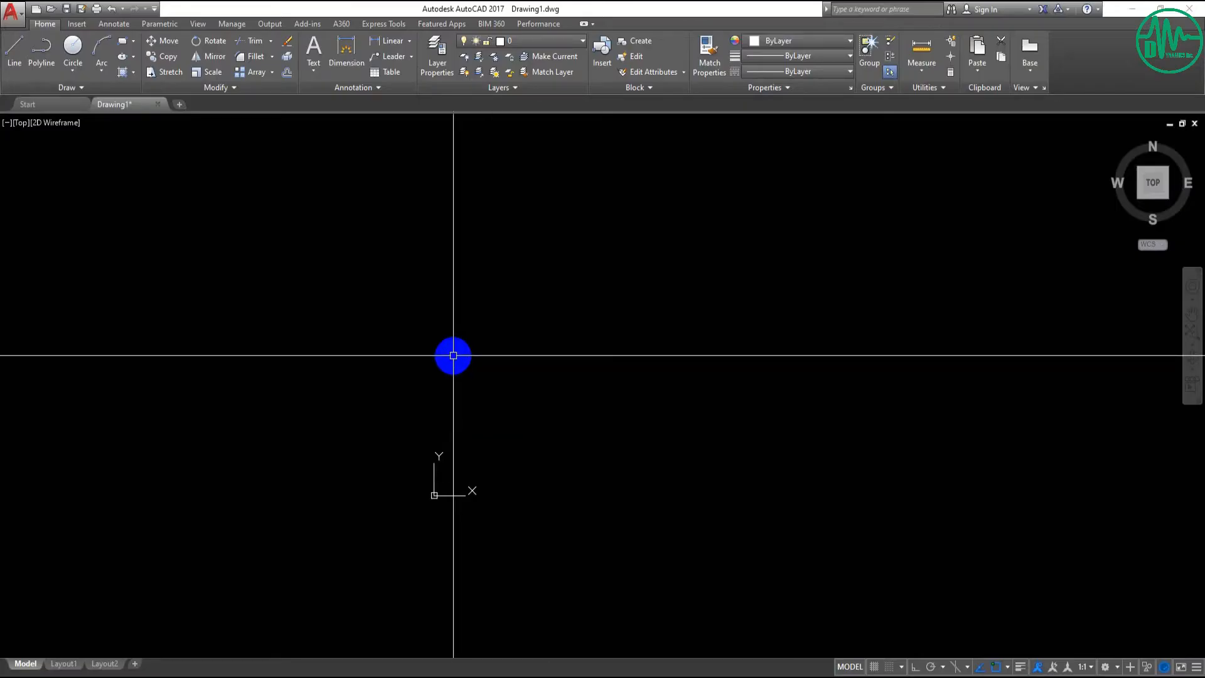
Set the drawing viewport to the SW Isometric view.
left_click(21, 124)
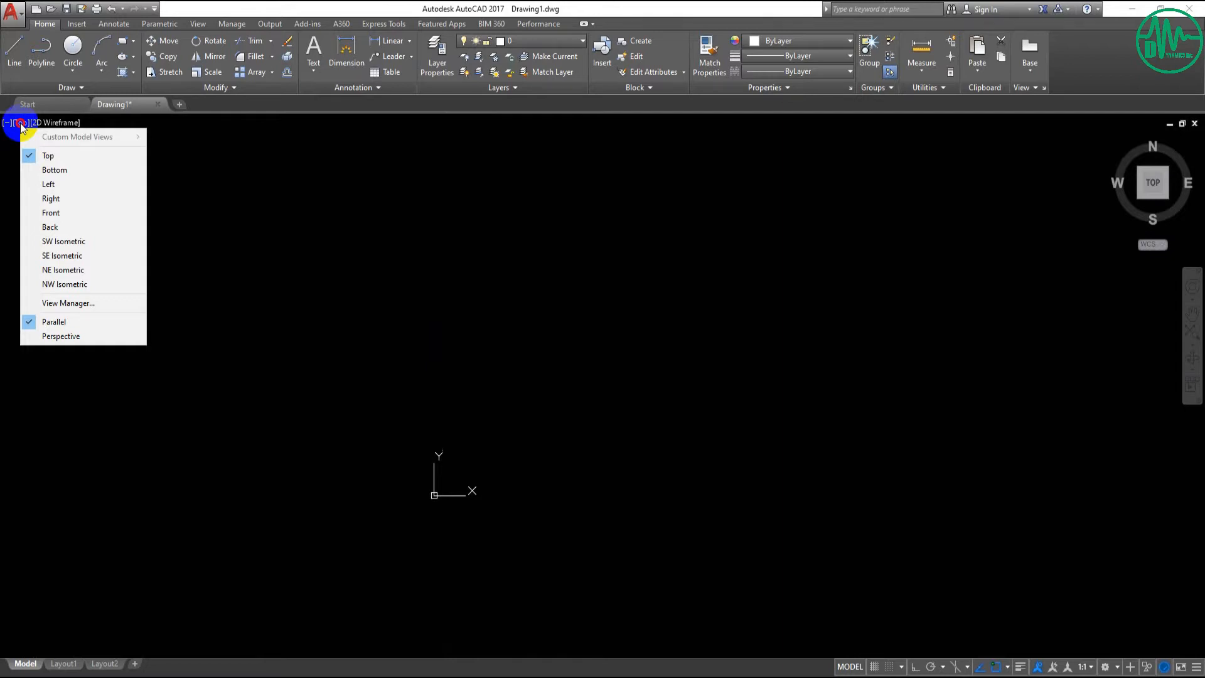
left_click(59, 242)
middle_click_drag(589, 321, 614, 377)
Set the grid snap type to isometric snap in the drafting settings.
type("s")
key("Return")
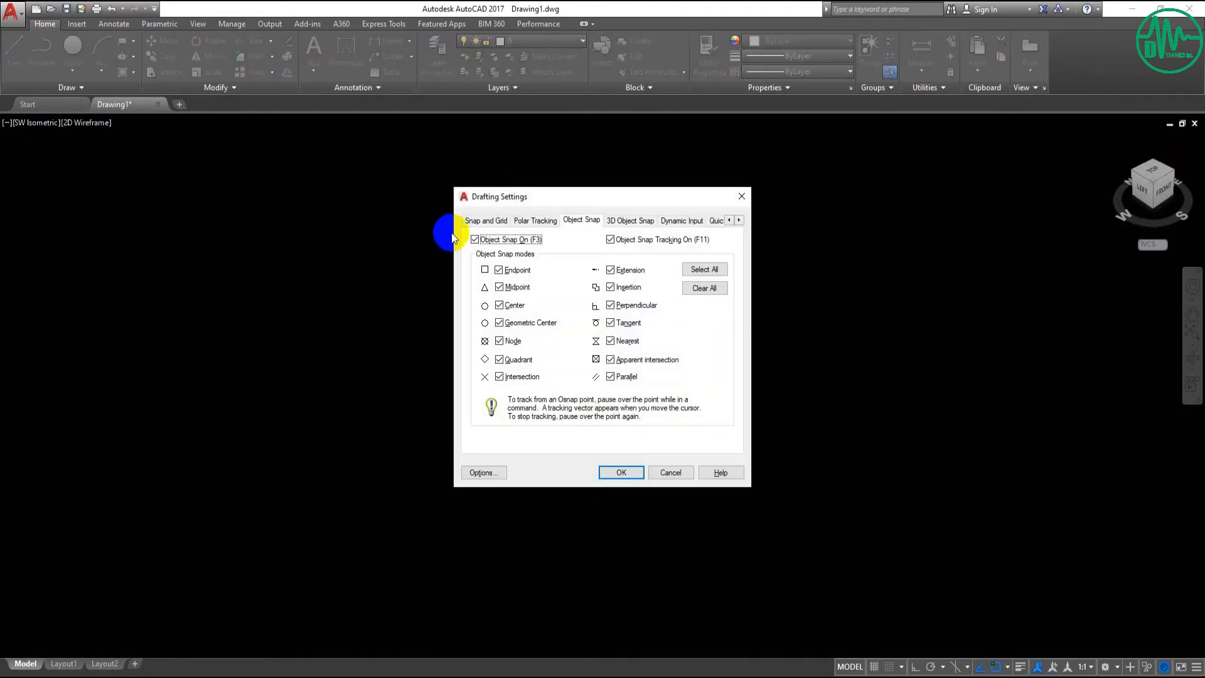
left_click(485, 220)
left_click(507, 415)
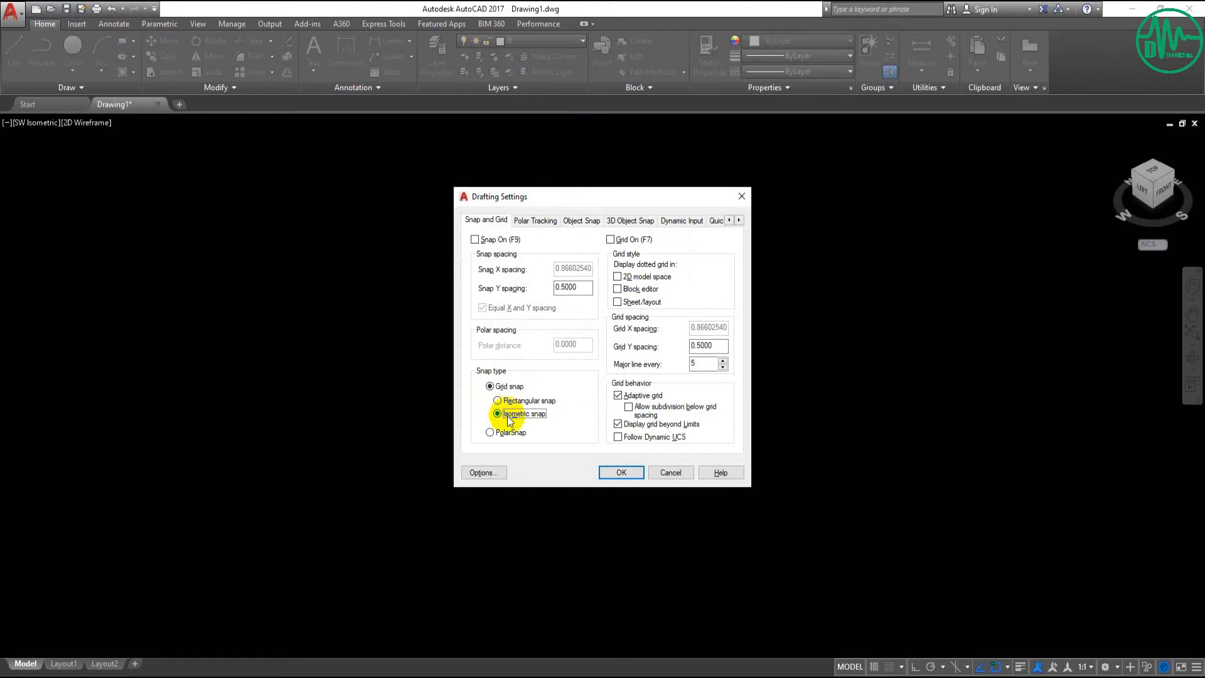
left_click(608, 470)
middle_click_drag(498, 404, 489, 414)
middle_click_drag(554, 391, 452, 301)
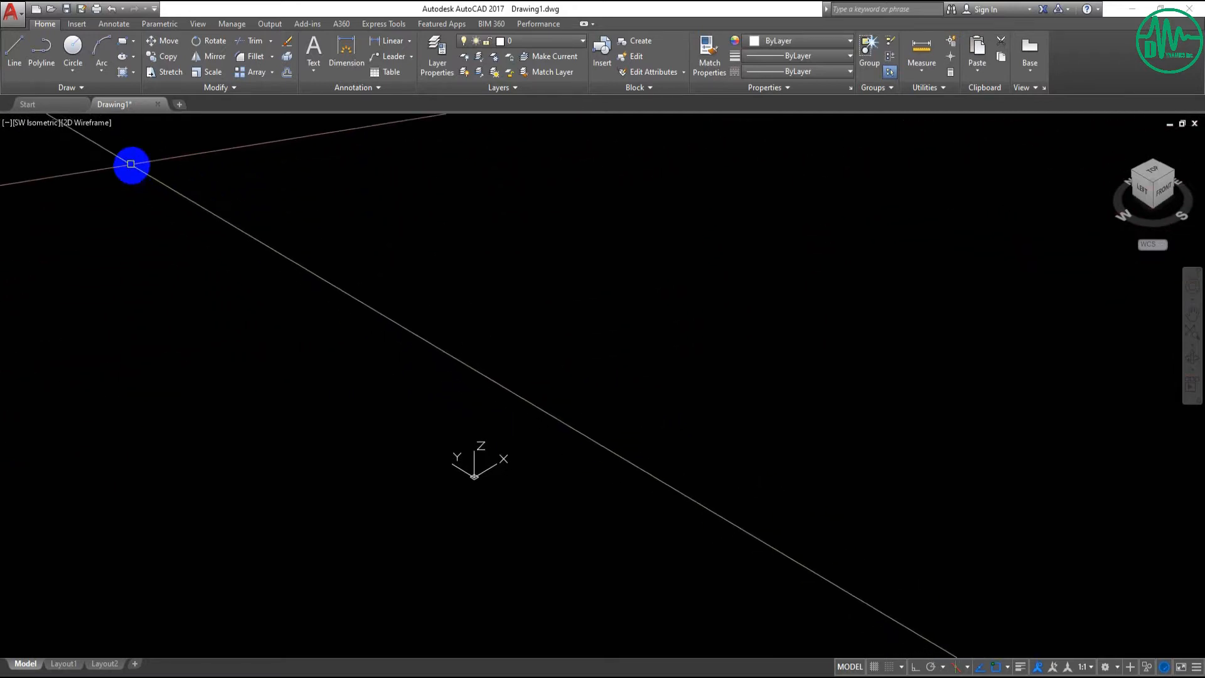
Set the grid snap type back to rectangular snap in the drafting settings.
type("ds")
key("Return")
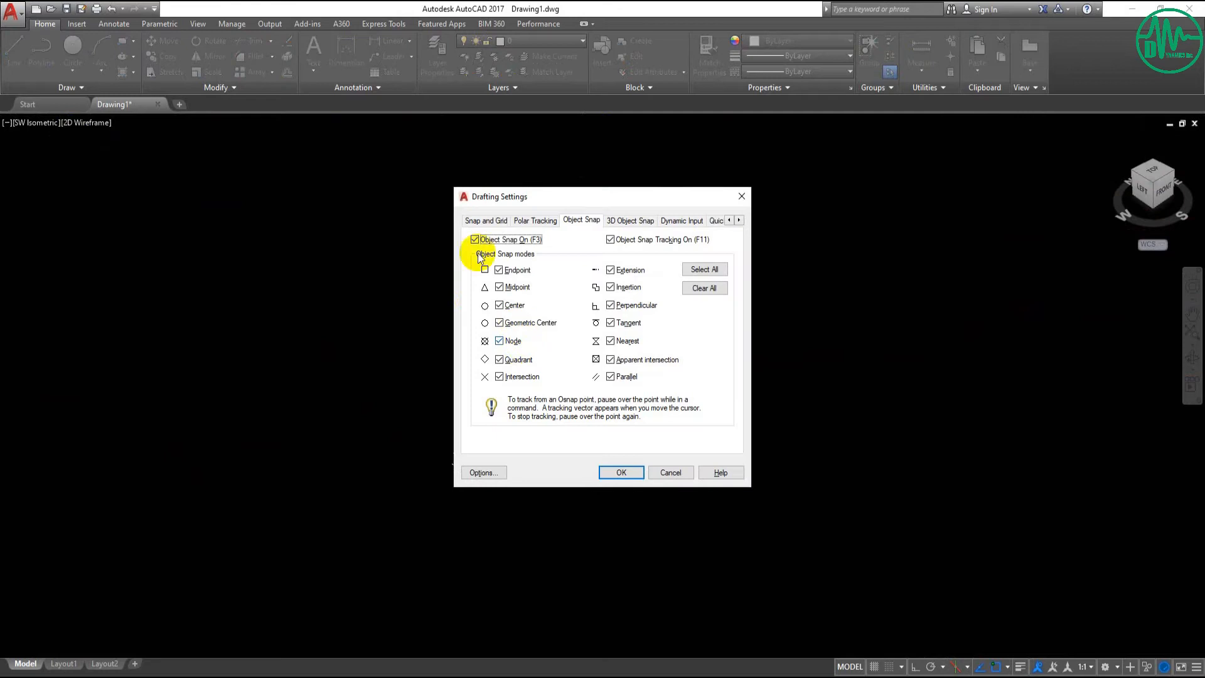
left_click(479, 221)
left_click(509, 403)
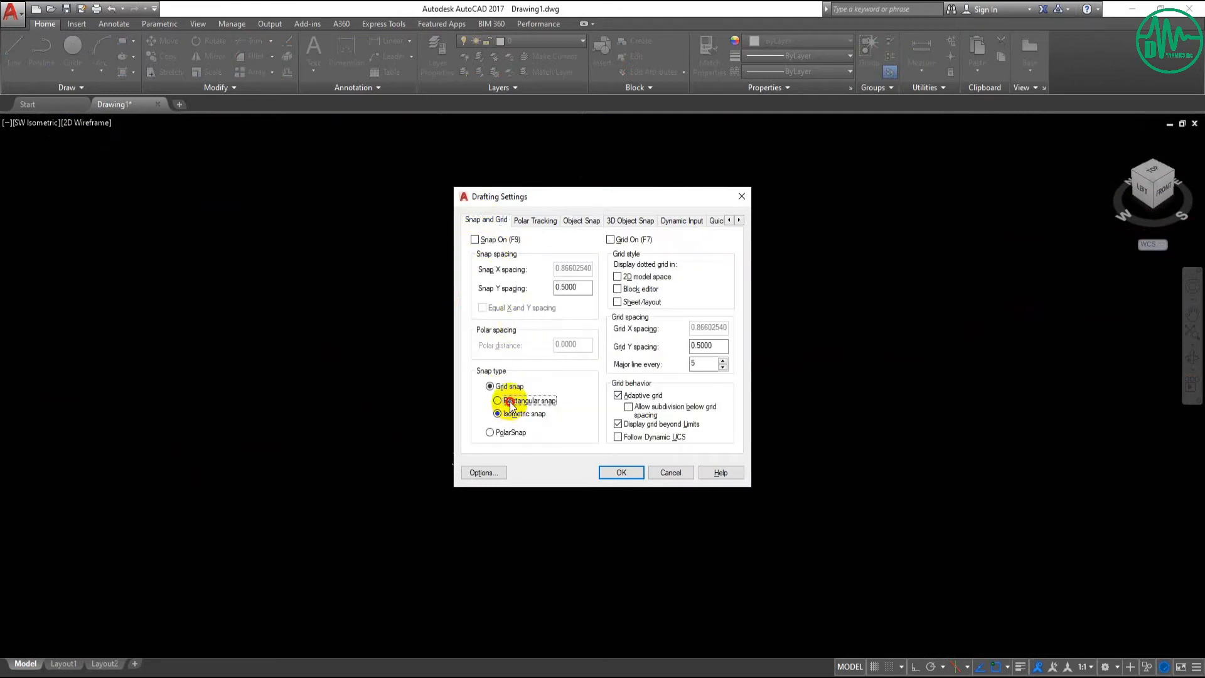
left_click(617, 472)
Draw a small freehand-sized rectangle with its first corner at the origin.
middle_click_drag(436, 378, 423, 469)
middle_click_drag(440, 422, 480, 350)
middle_click(459, 483)
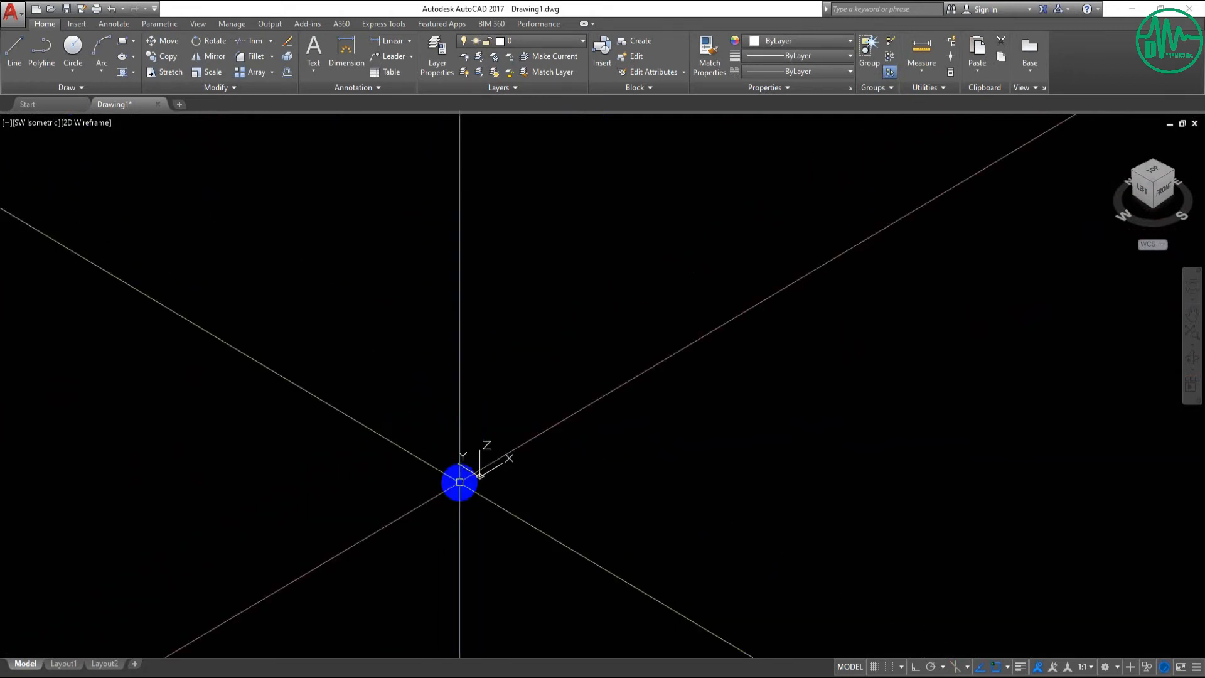
scroll(486, 489, "up", 12)
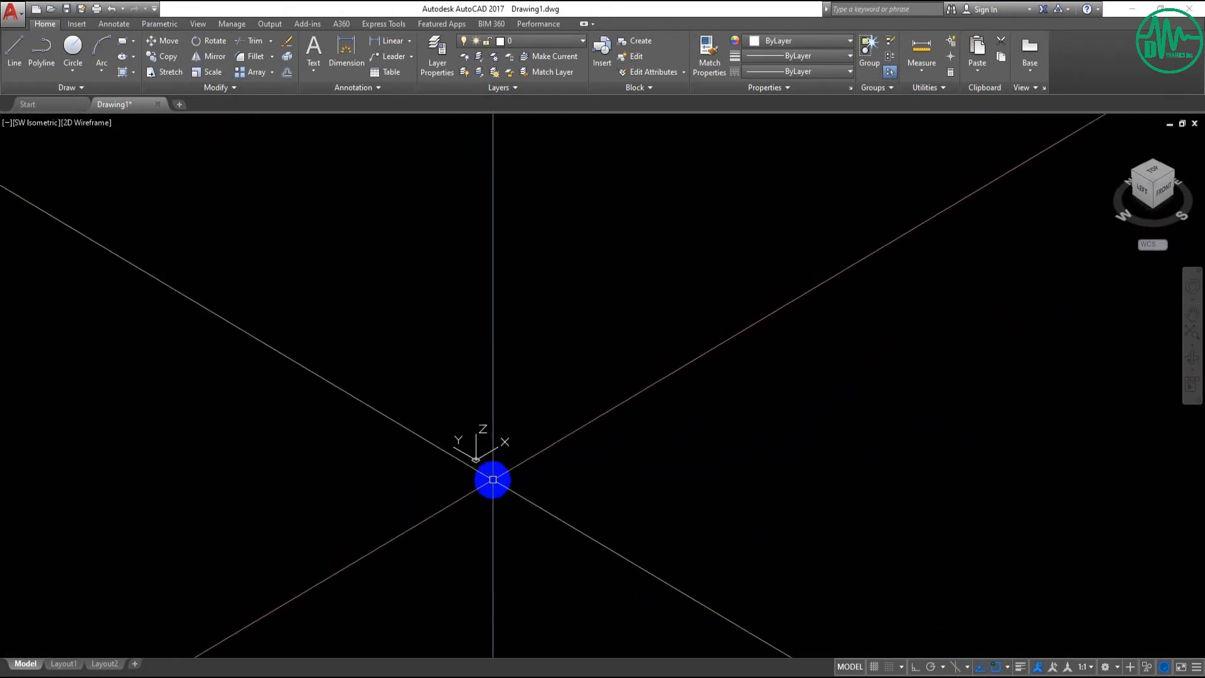
scroll(483, 473, "down", 10)
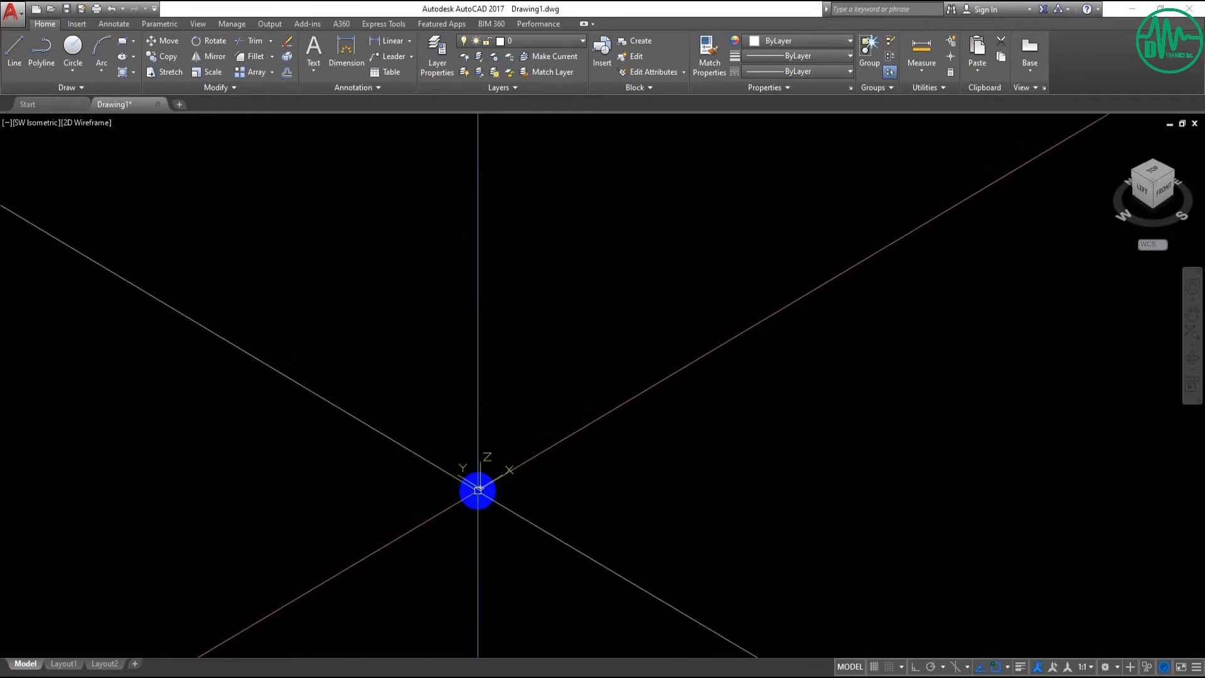
middle_click_drag(478, 490, 474, 500)
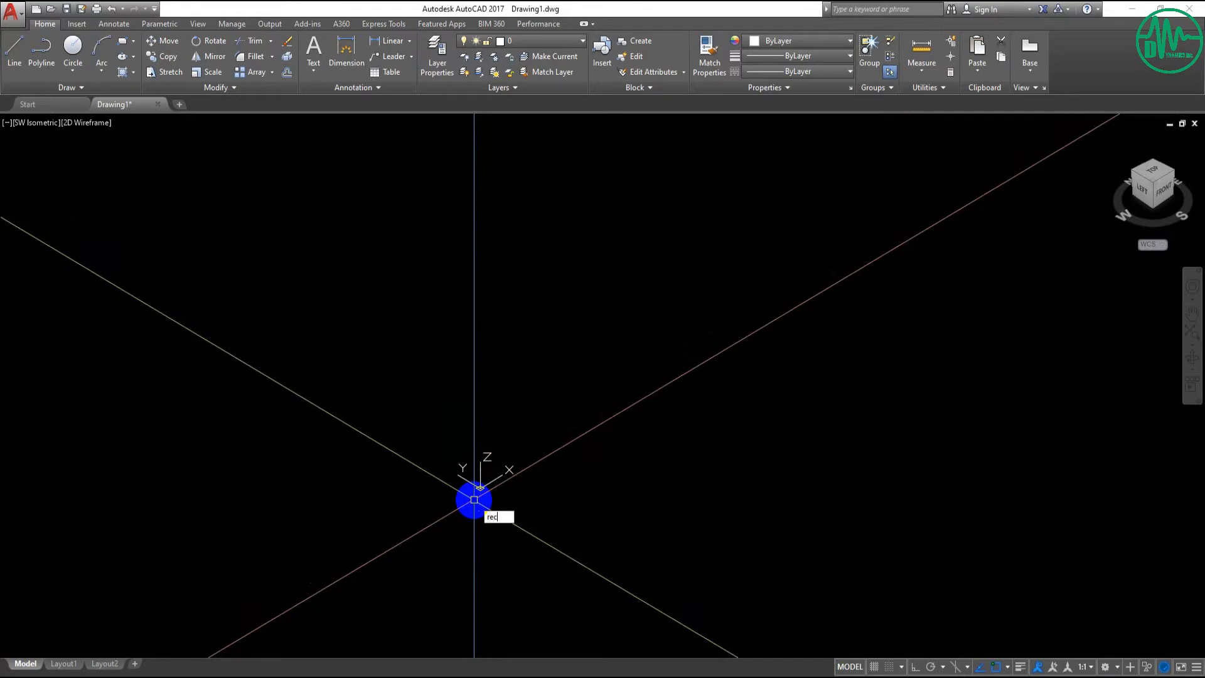
key("Return")
type("0023")
key("Tab")
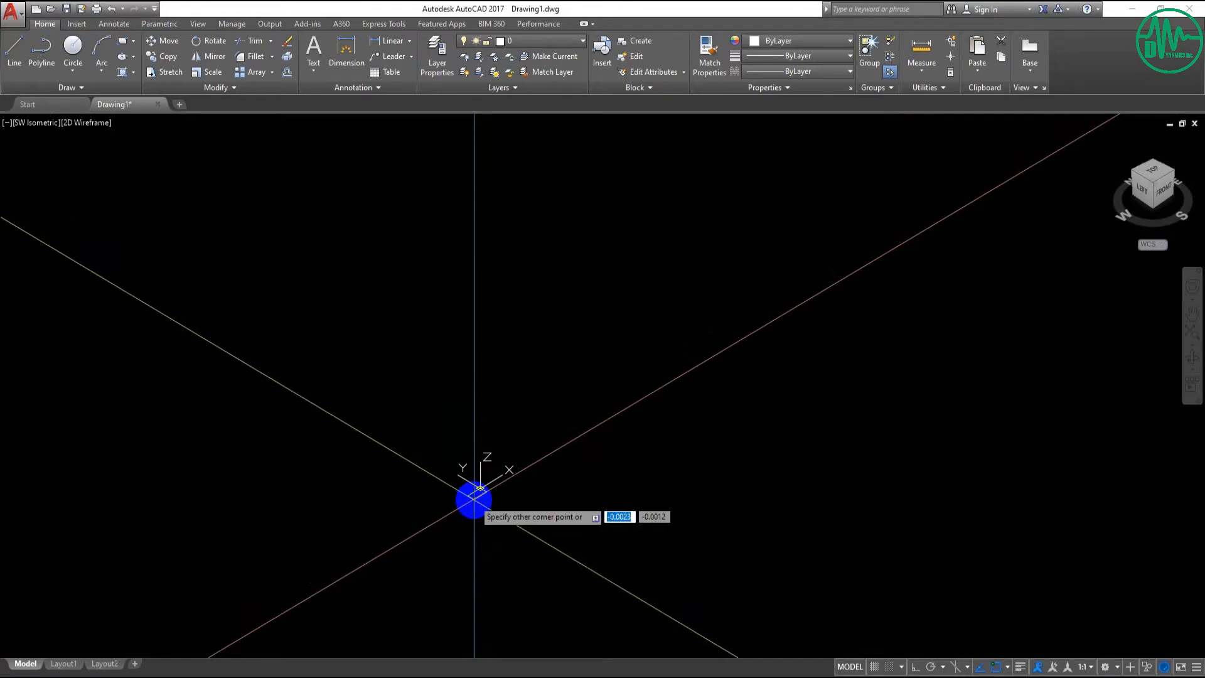
key("Return")
left_click(467, 312)
scroll(440, 452, "down", 4)
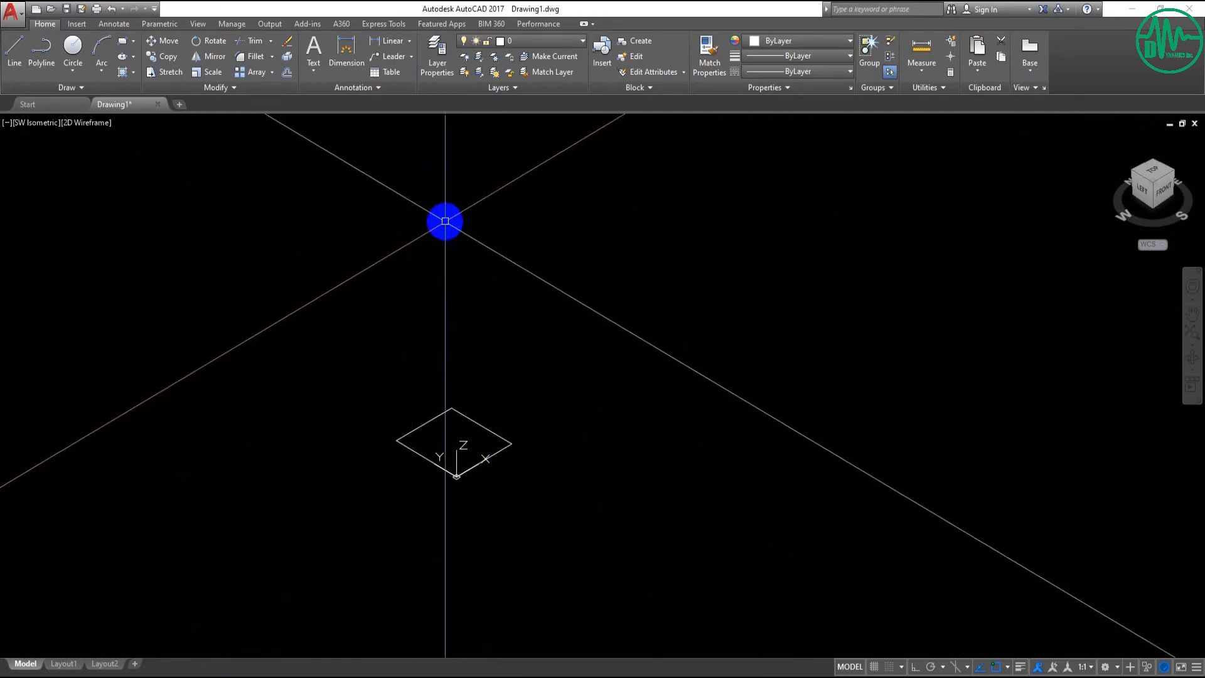
Draw a circle with a diameter of 5000 centred on the rectangle's corner at the origin.
middle_click_drag(435, 431, 439, 412)
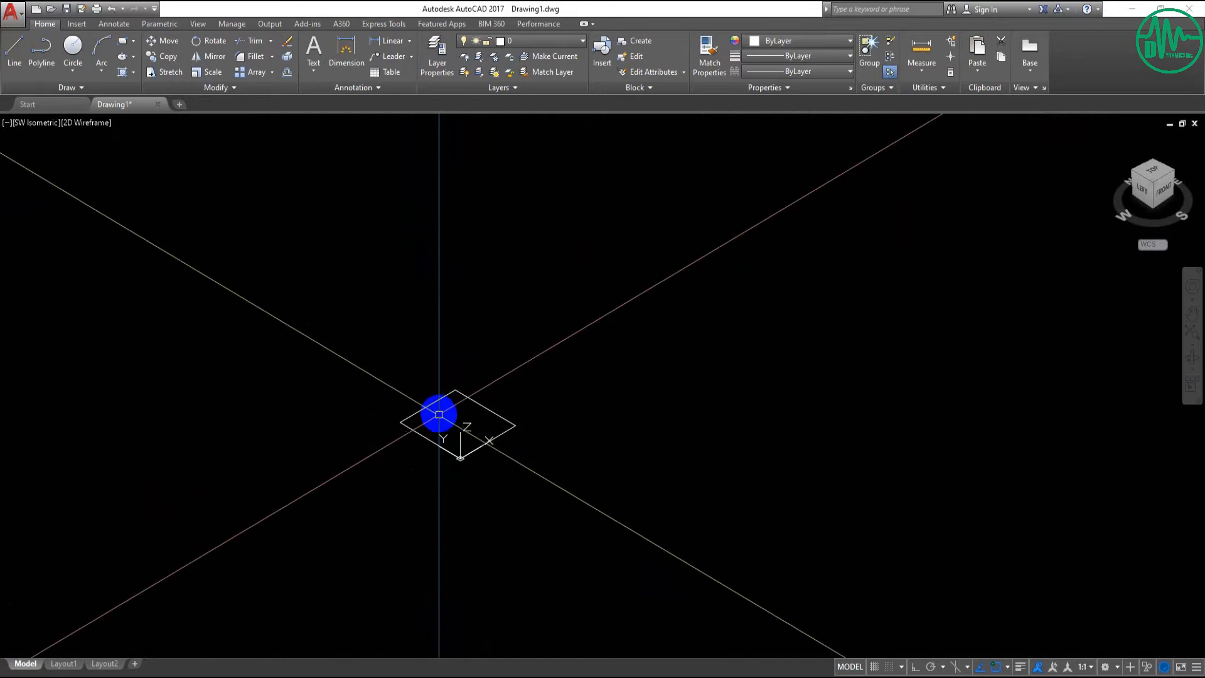
scroll(441, 444, "up", 4)
type("c")
key("Return")
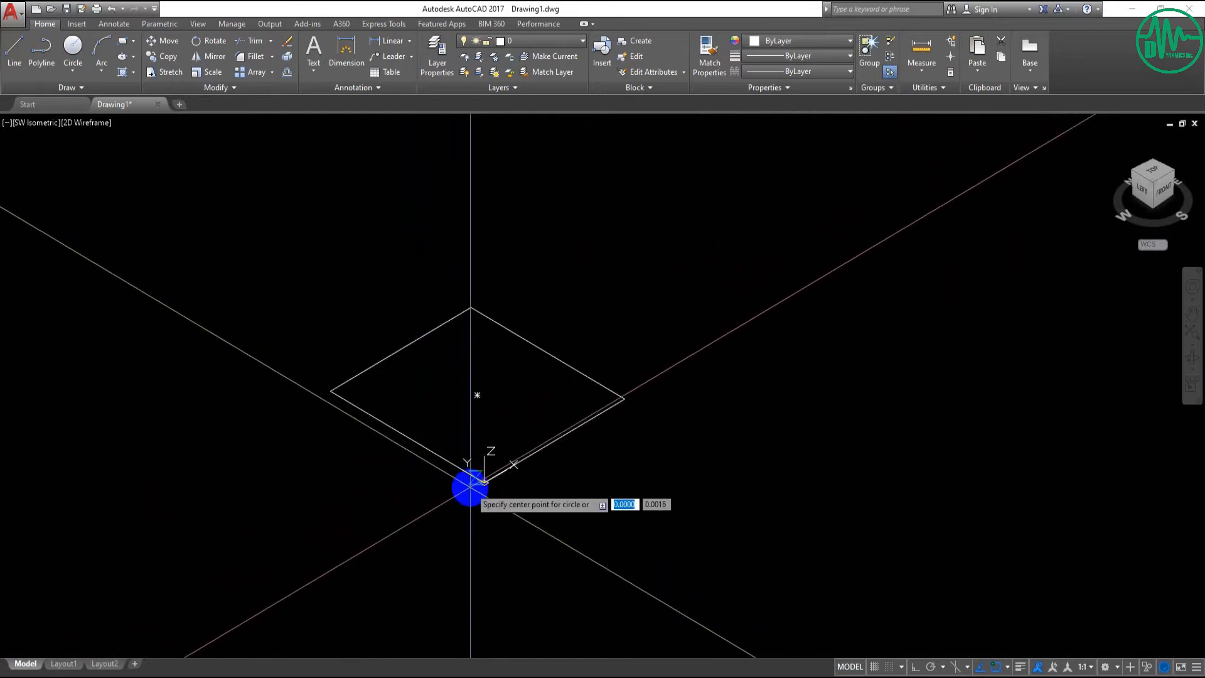
left_click(484, 483)
scroll(411, 565, "down", 3)
scroll(403, 444, "down", 1)
mouse_move(388, 577)
middle_mouse_down()
mouse_move(382, 524)
mouse_move(385, 534)
middle_mouse_up()
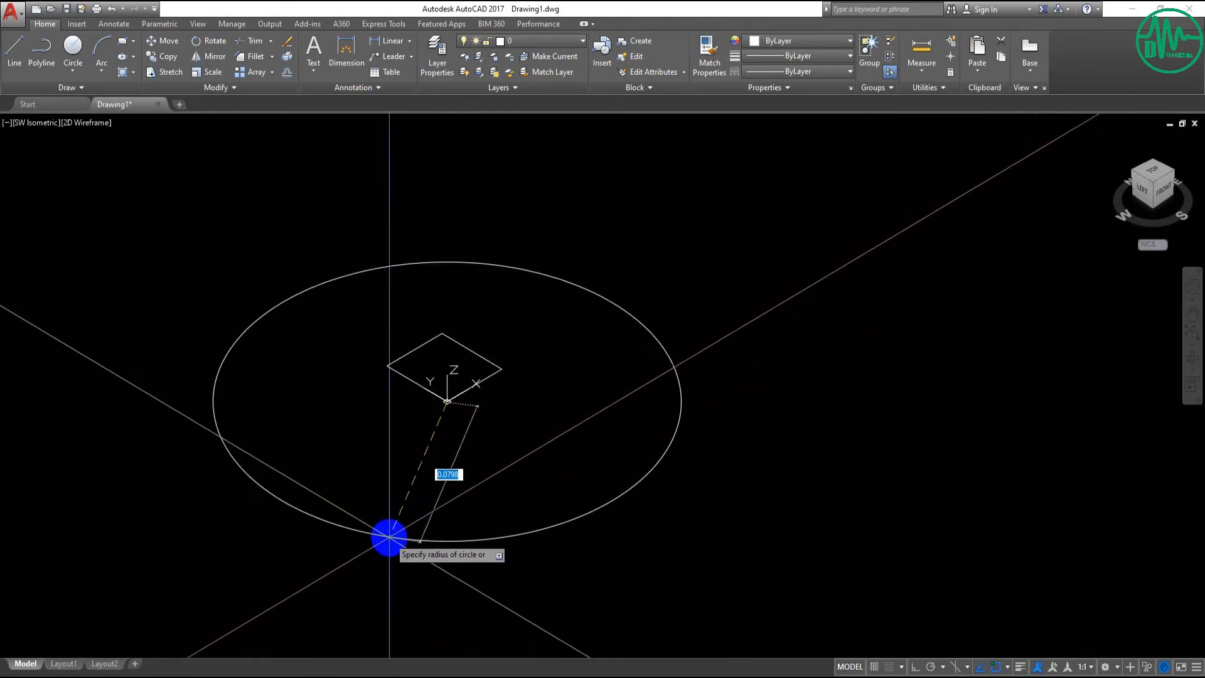
type("d")
key("Return")
type("5")
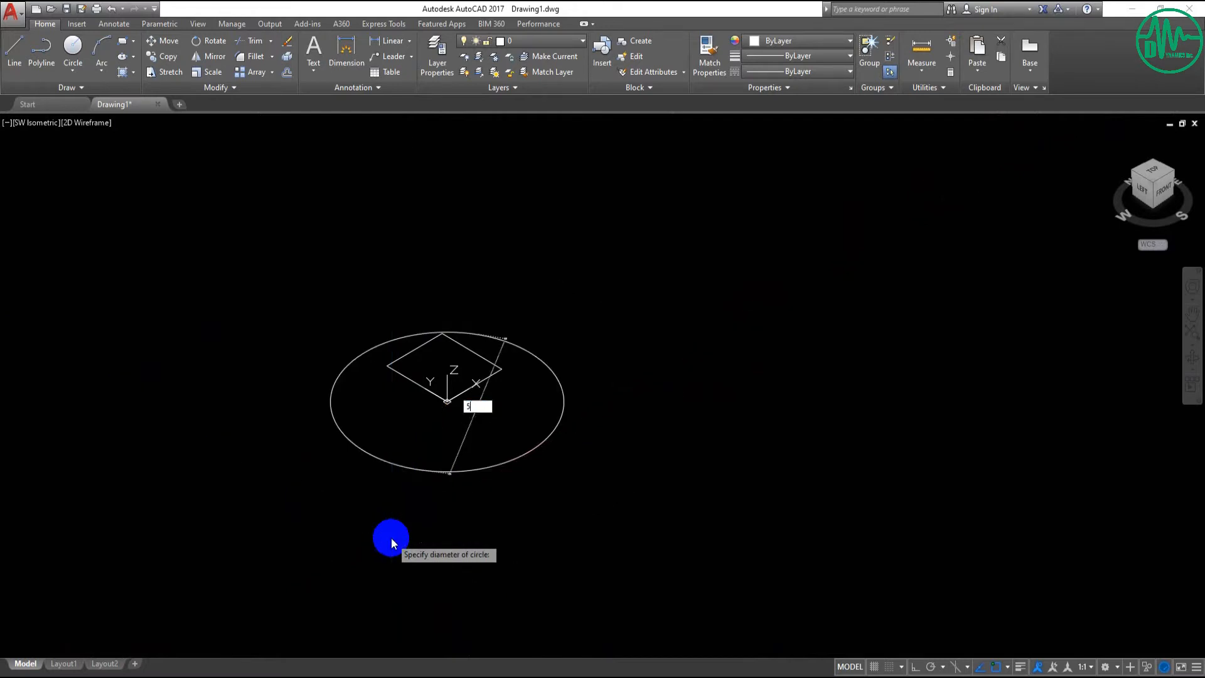
type("000")
key("Return")
Copy the circle from its centre 6000 units straight up along the Z axis with ortho mode on.
scroll(391, 537, "down", 5)
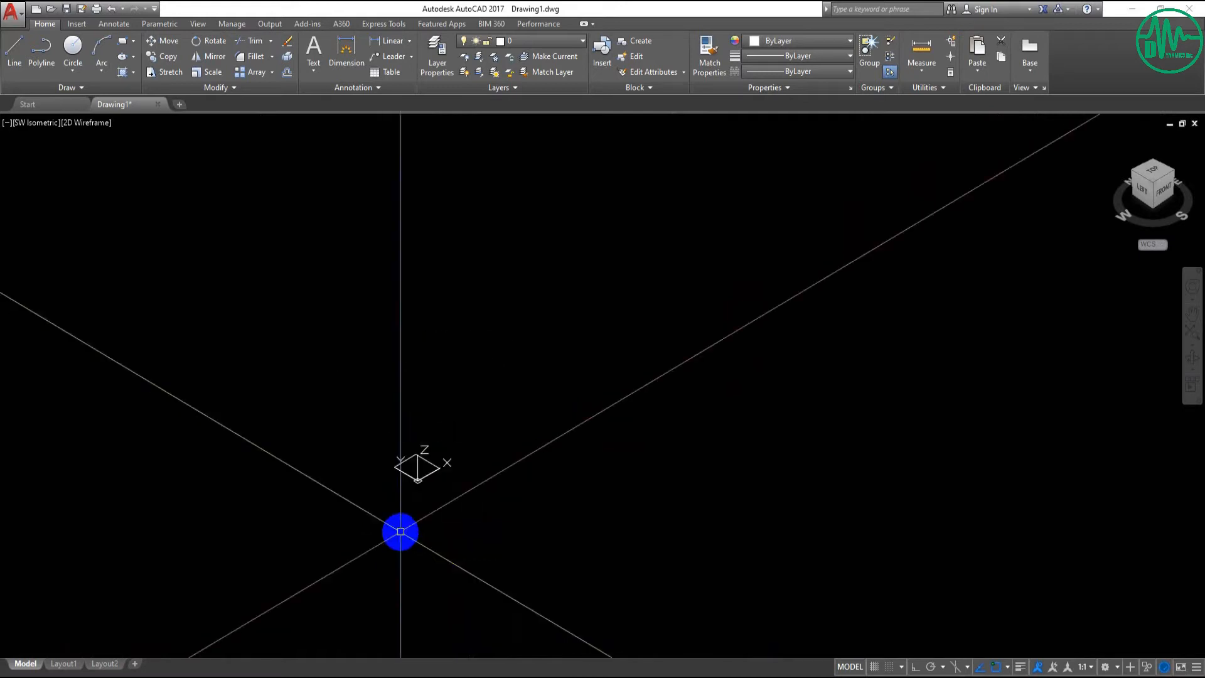
scroll(376, 477, "up", 6)
scroll(468, 435, "down", 2)
left_click(449, 474)
left_click(292, 542)
key("Return")
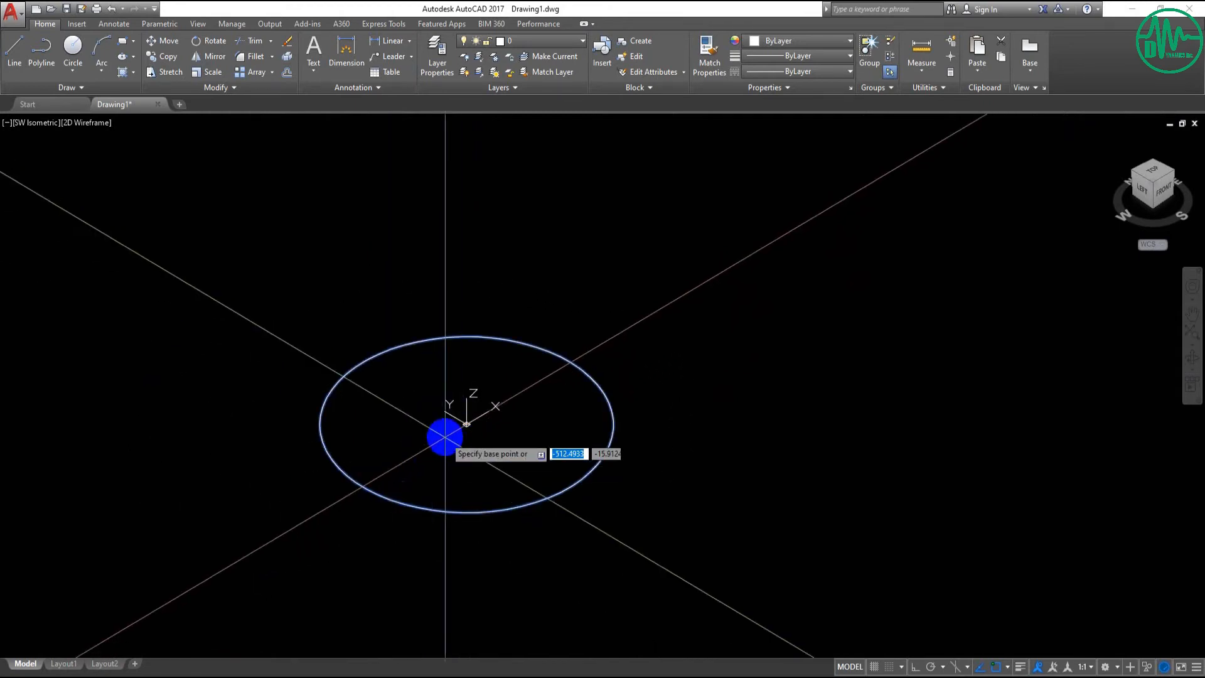
left_click(466, 423)
middle_click_drag(452, 285, 454, 407)
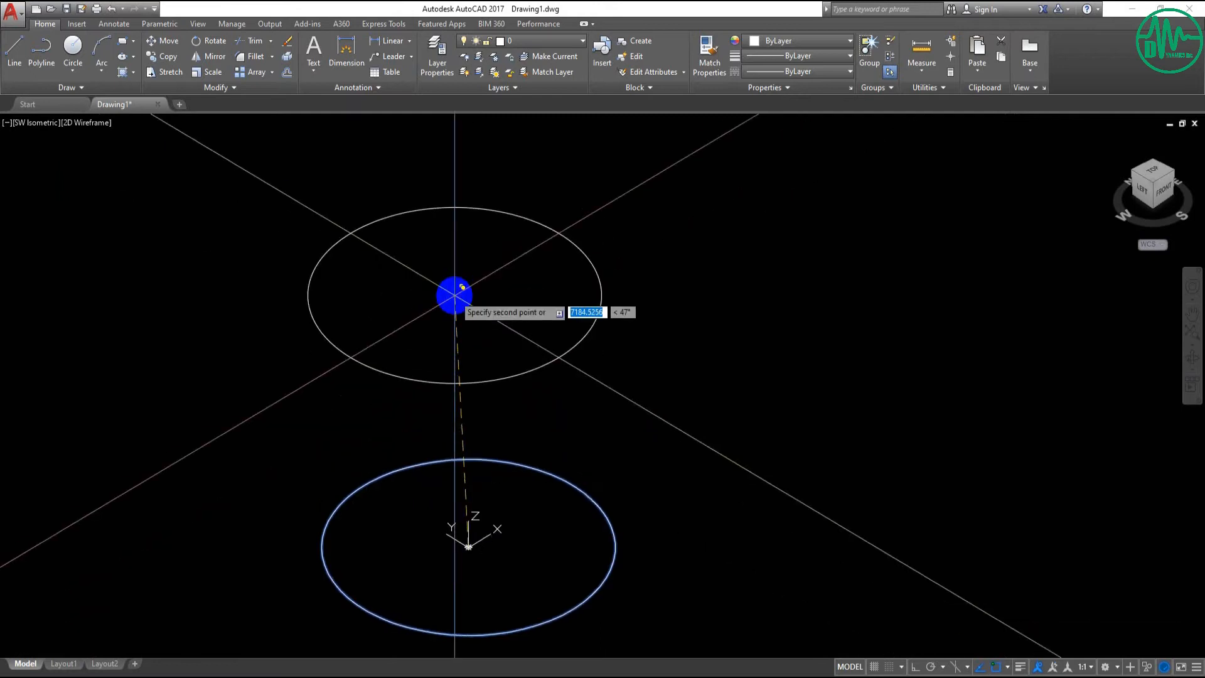
scroll(454, 295, "down", 2)
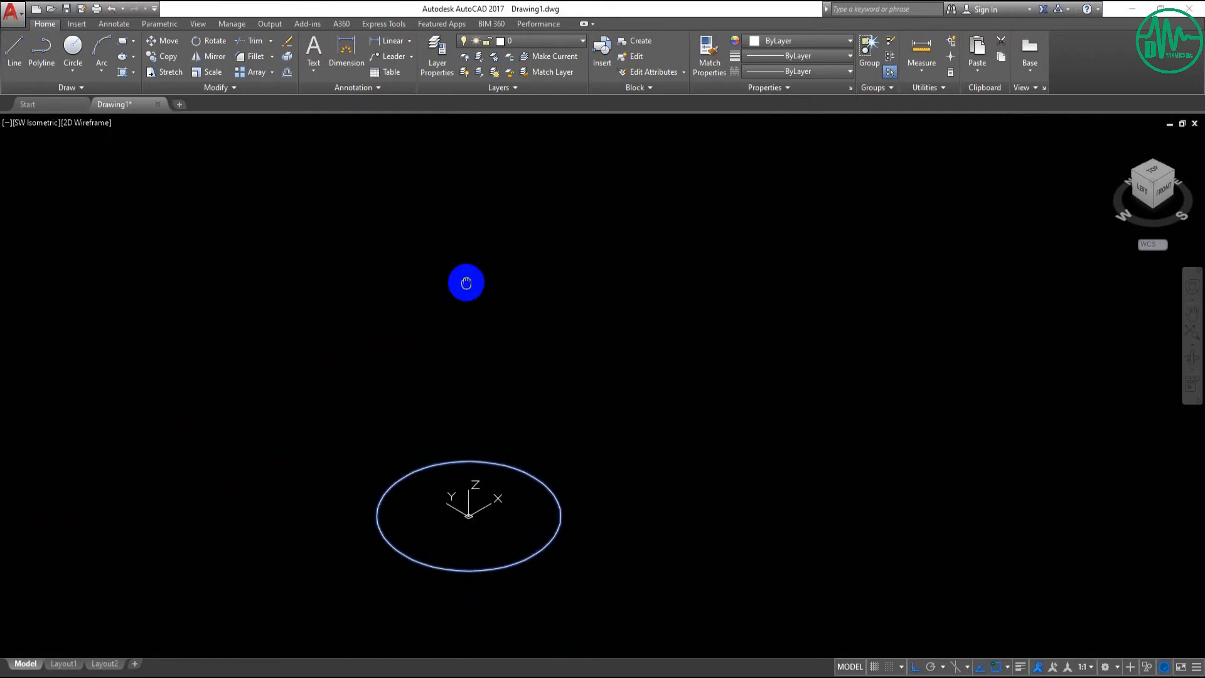
key("F8")
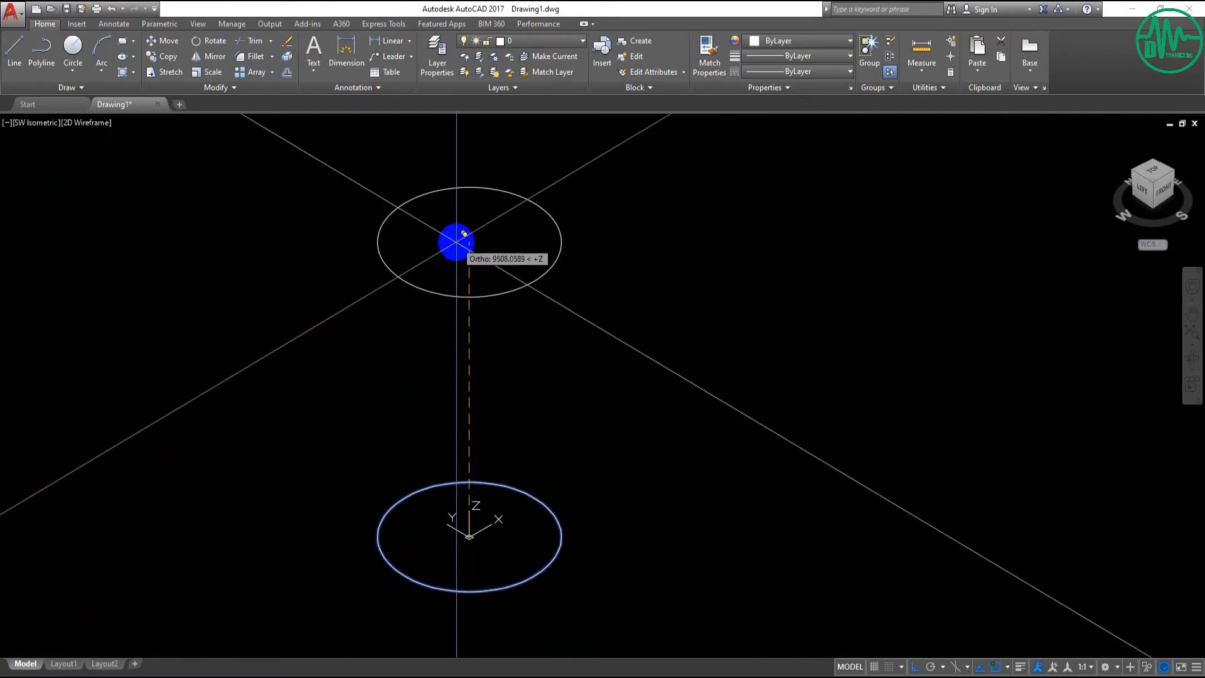
type("6000")
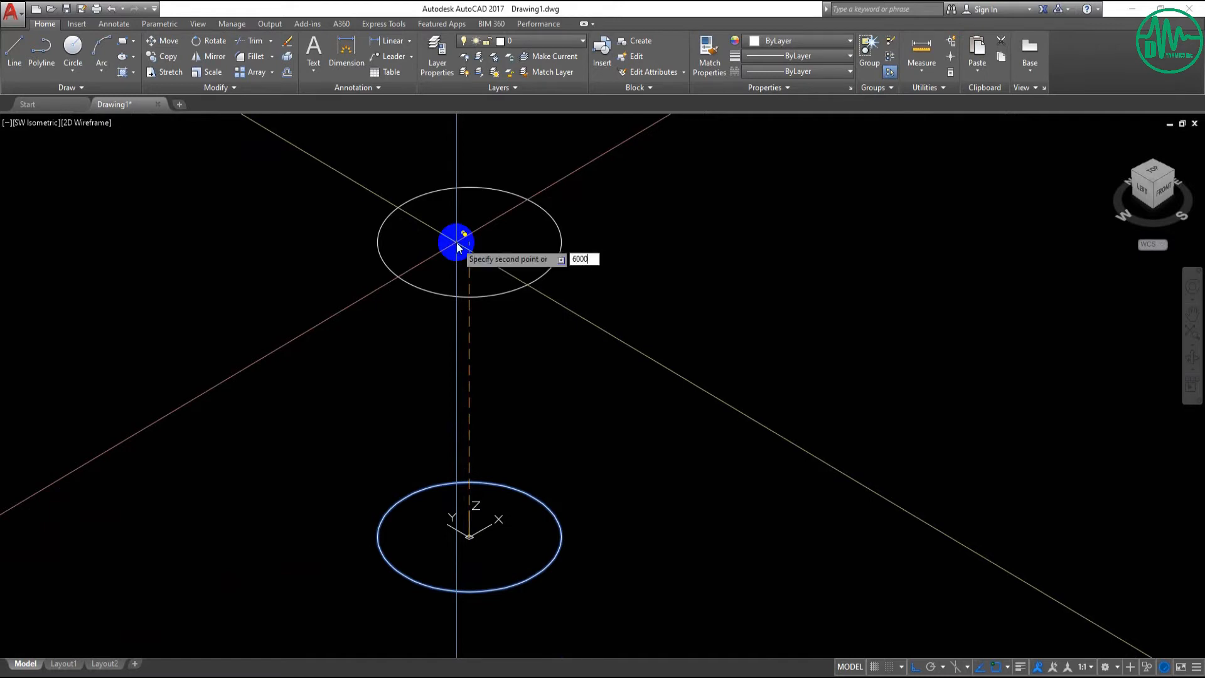
key("Return")
Offset the lower circle 1000 units inward.
middle_click_drag(444, 520, 411, 480)
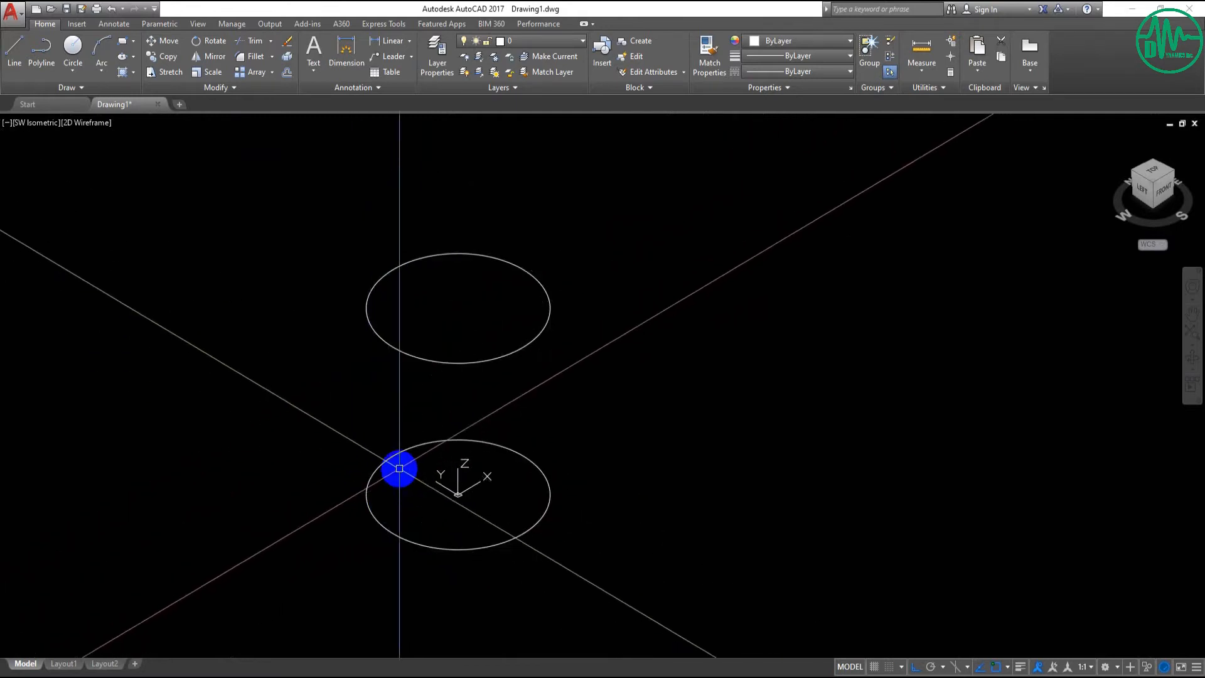
middle_click_drag(367, 504, 364, 505)
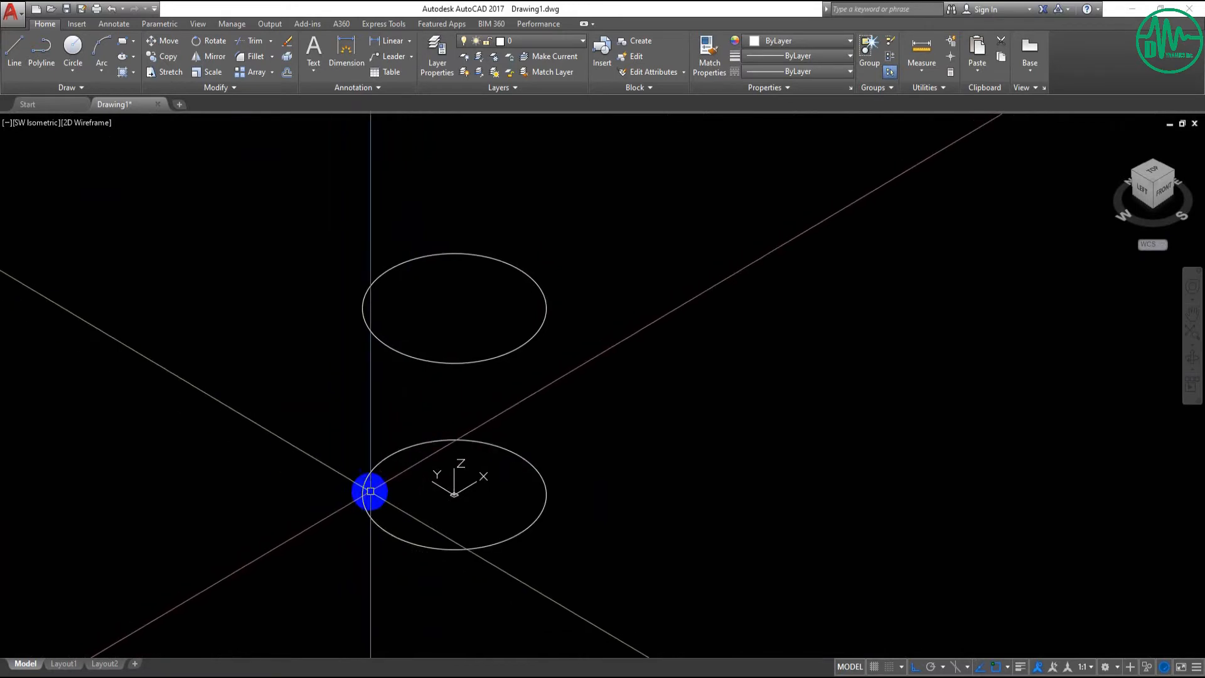
scroll(377, 458, "up", 1)
scroll(376, 457, "down", 1)
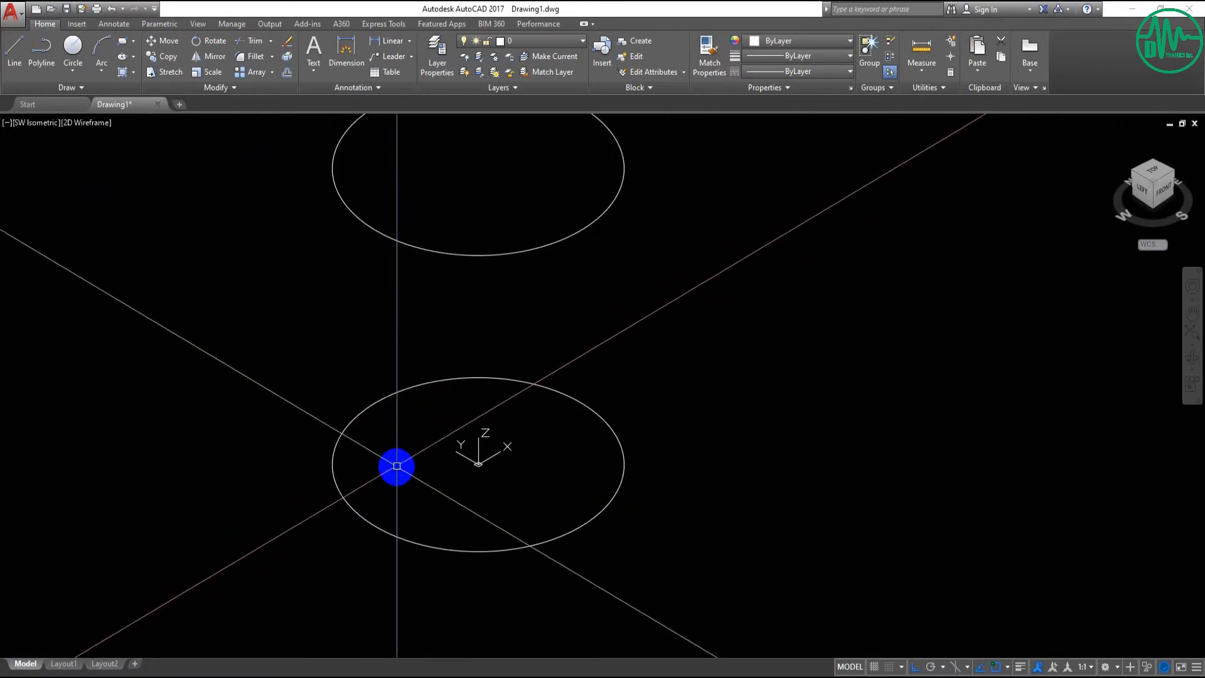
scroll(389, 433, "up", 2)
middle_click_drag(379, 401, 380, 410)
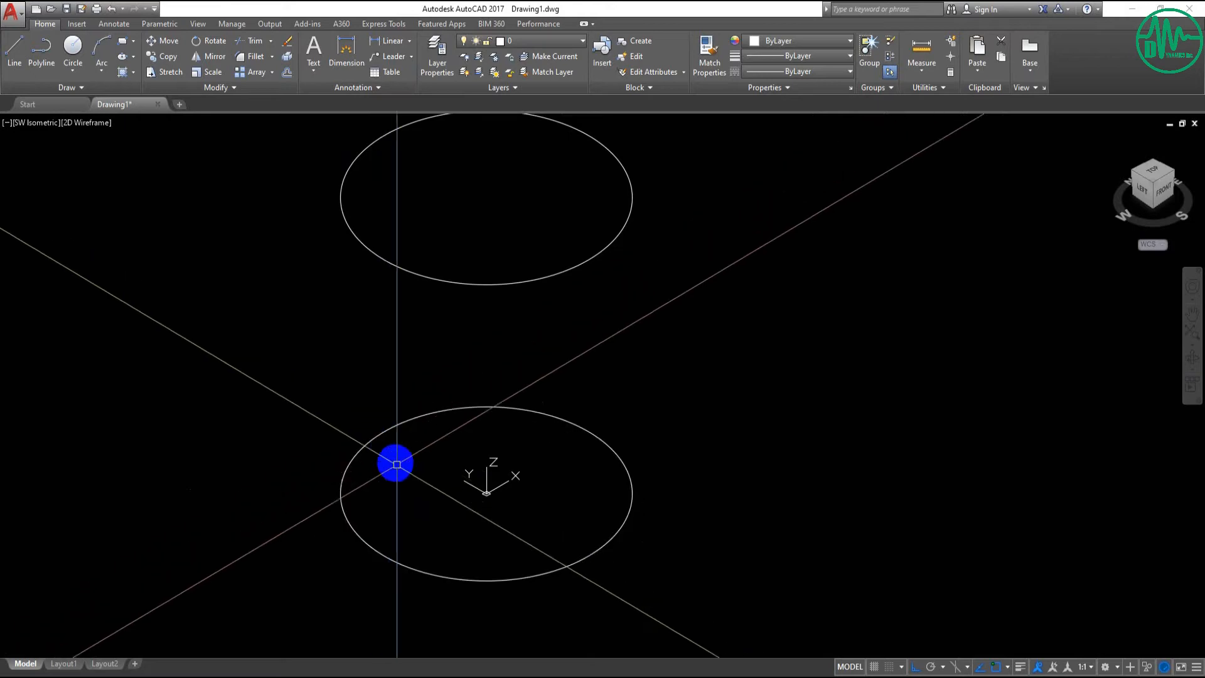
key("o")
key("Return")
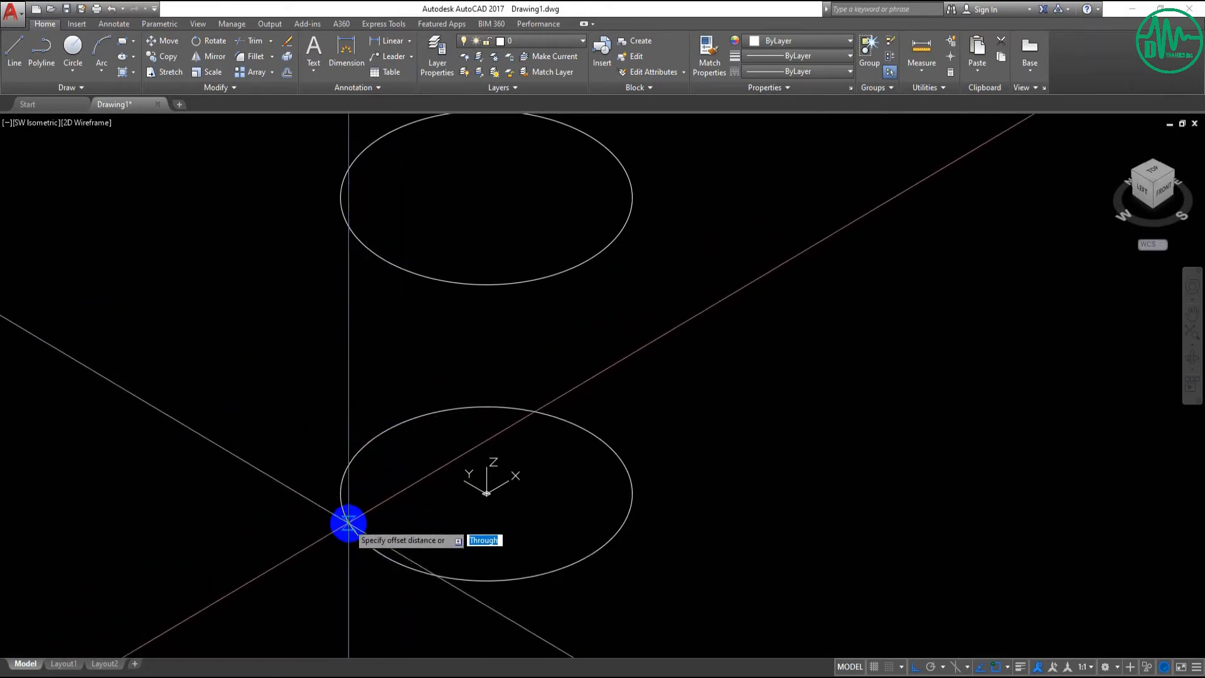
type("1000")
key("Return")
left_click(343, 506)
left_click(377, 500)
Erase the outer circle at the base, keeping the inner offset circle.
key("e")
key("Return")
left_click(341, 495)
left_click(258, 521)
left_click(316, 499)
key("Return")
scroll(345, 472, "down", 2)
scroll(345, 472, "up", 2)
mouse_move(339, 487)
middle_mouse_down()
mouse_move(336, 511)
mouse_move(335, 495)
middle_mouse_up()
scroll(335, 496, "down", 2)
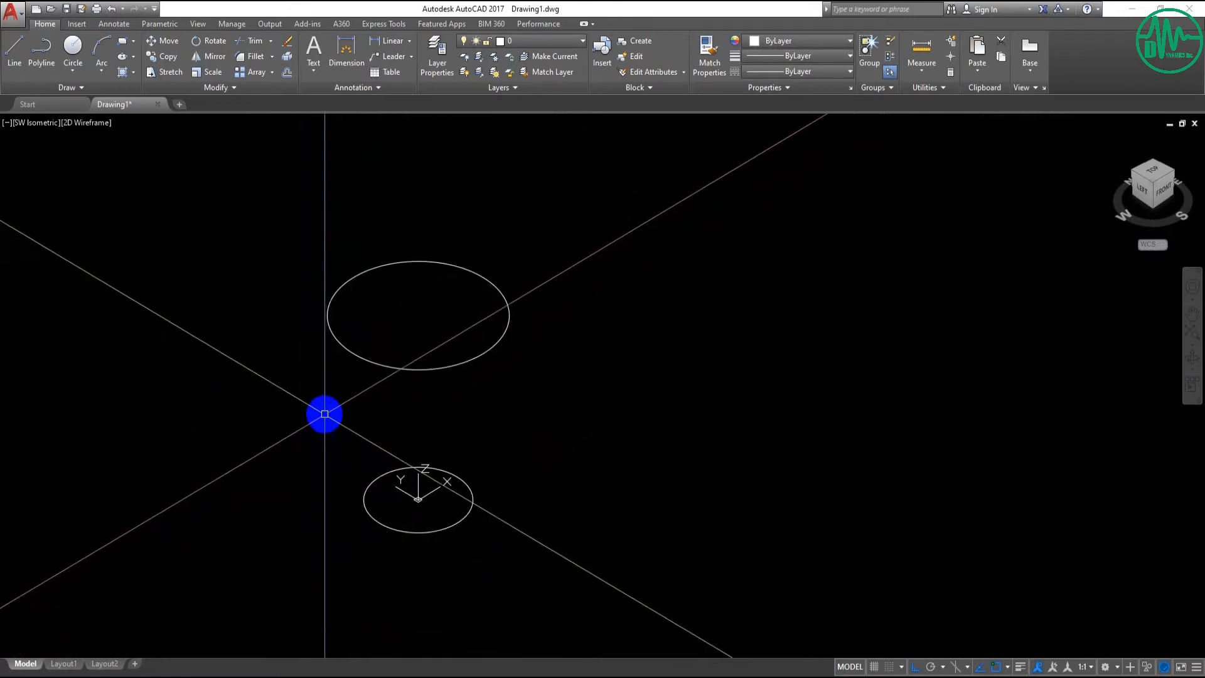
middle_click_drag(360, 420, 362, 458)
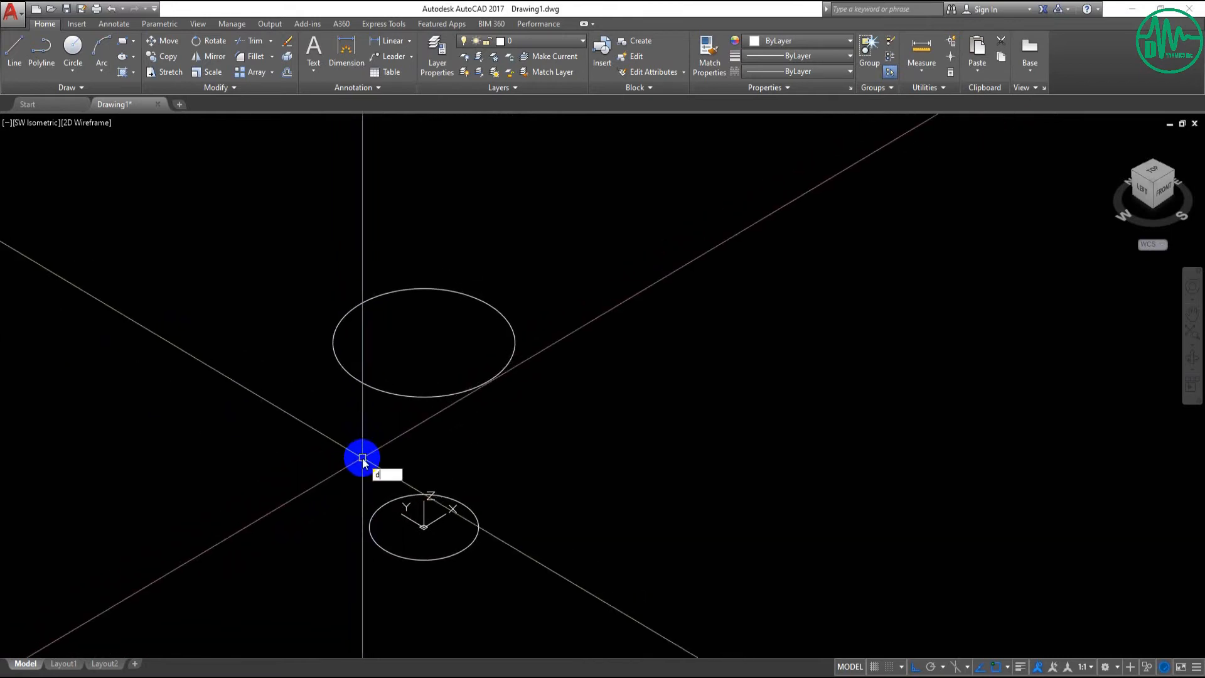
Divide both the upper circle and the base circle into 8 equal segments.
key("Return")
key("Escape")
type("div")
key("Return")
left_click(361, 384)
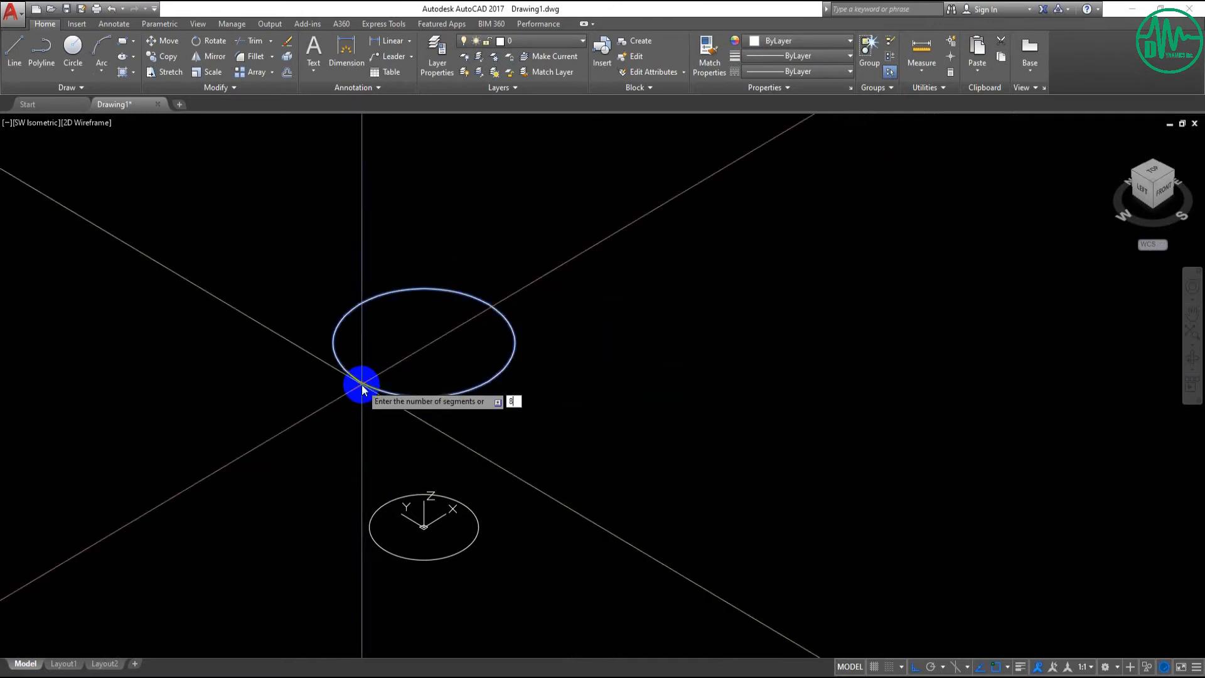
key("Return")
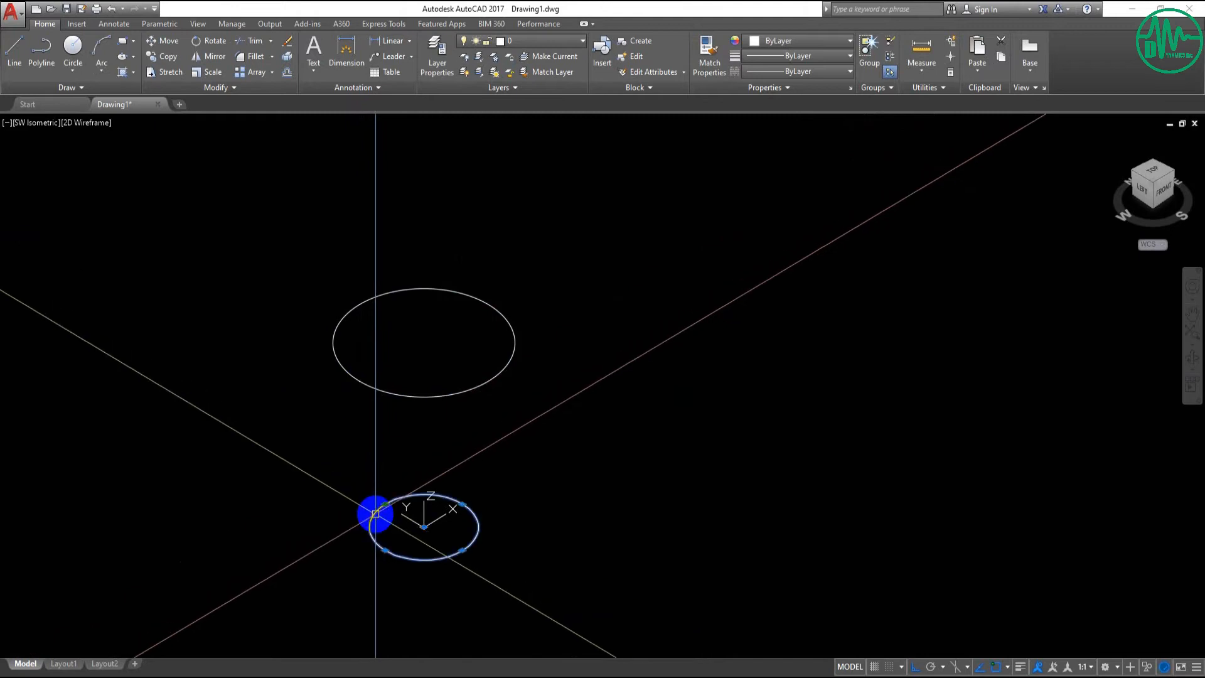
key("Return")
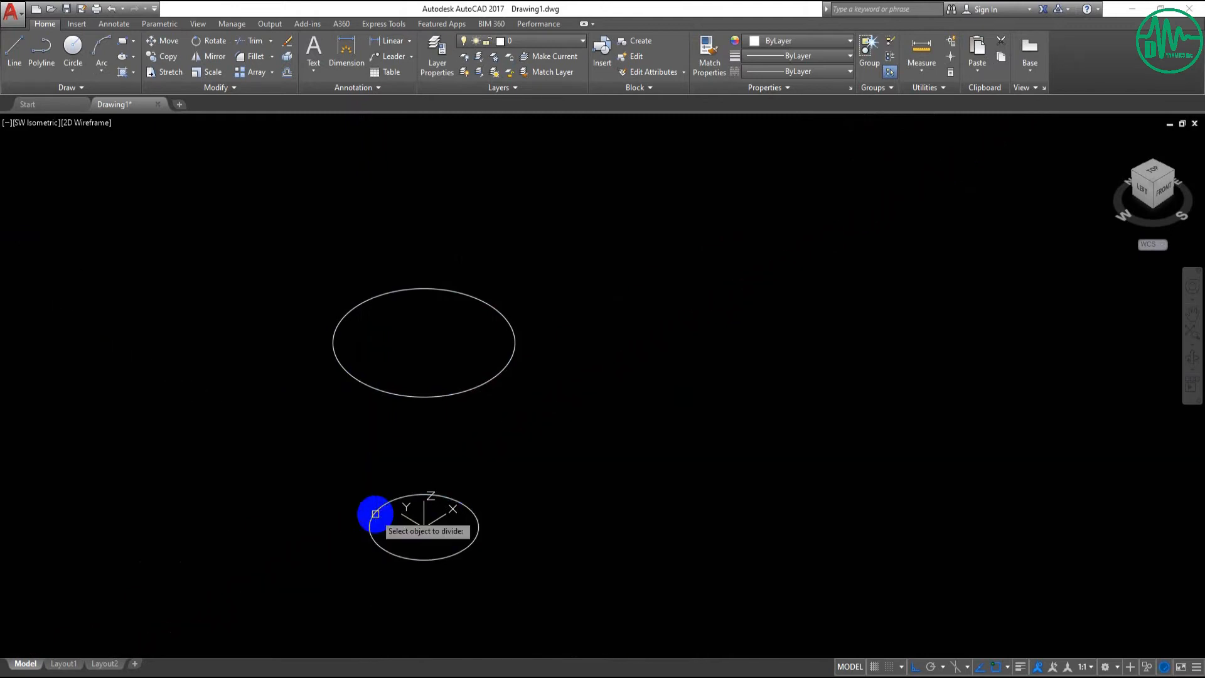
left_click(375, 516)
key("Return")
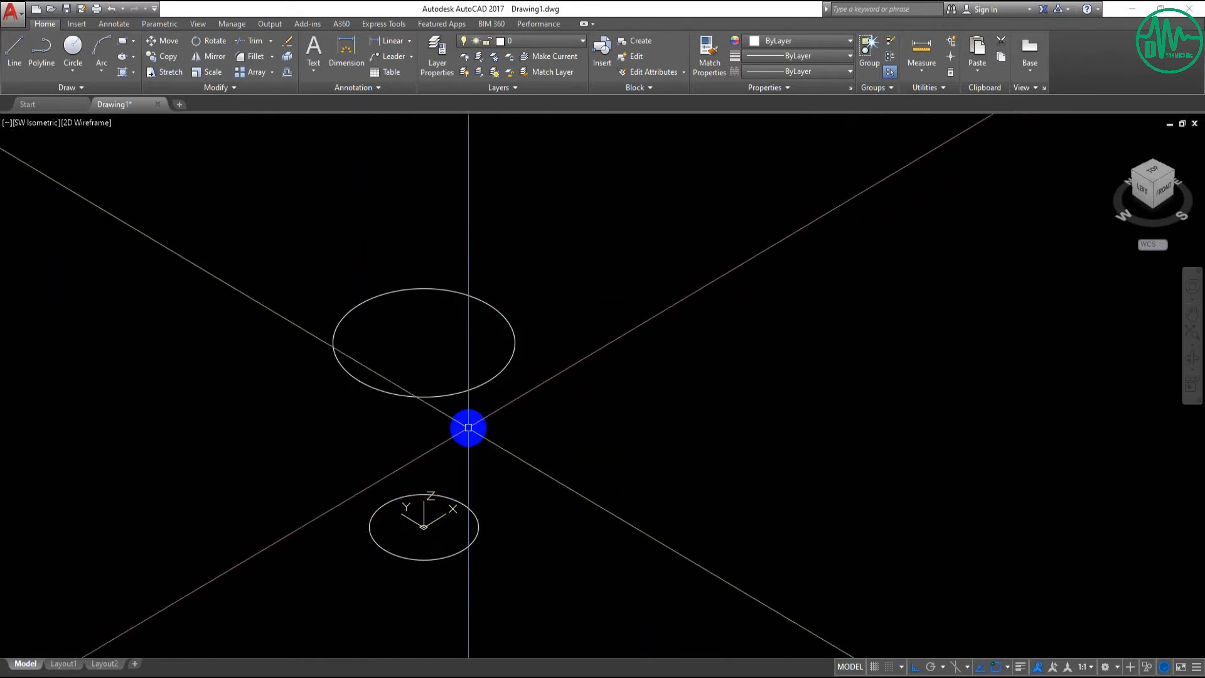
type("l")
key("Return")
left_click(369, 527)
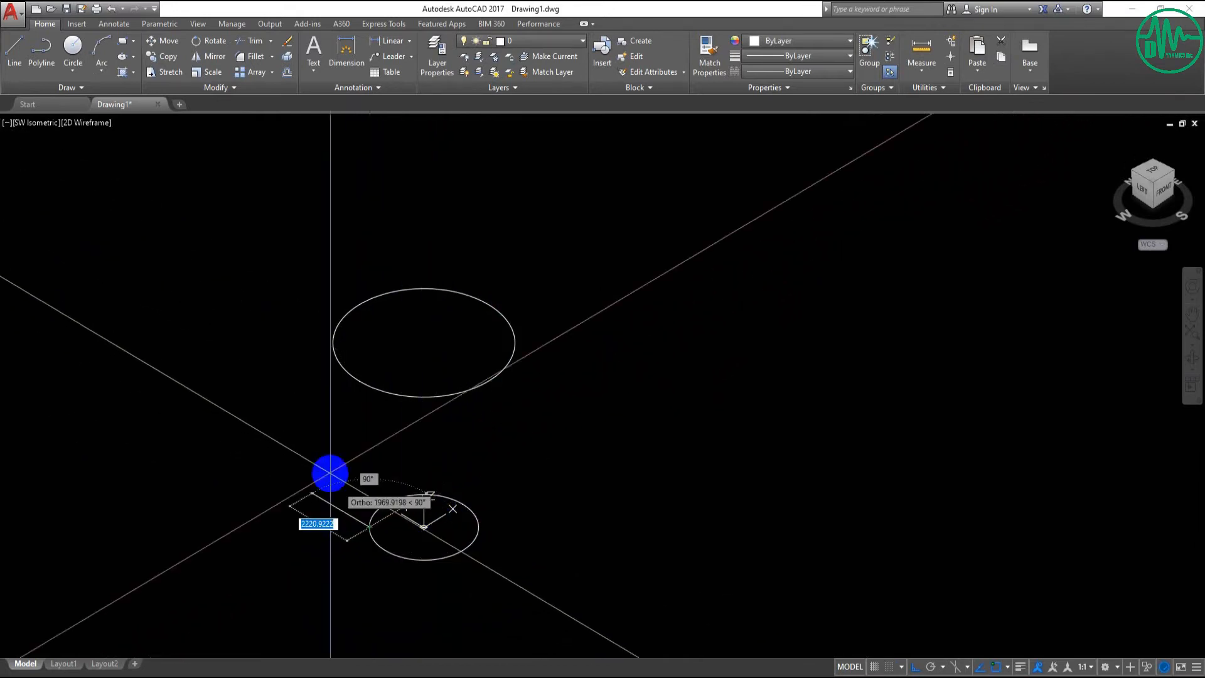
key("Escape")
Draw an inclined line from a division point on the base circle to the matching point on the upper circle.
mouse_move(397, 497)
middle_mouse_down()
mouse_move(422, 459)
mouse_move(389, 492)
mouse_move(430, 483)
mouse_move(452, 460)
mouse_move(352, 451)
mouse_move(423, 484)
mouse_move(446, 444)
mouse_move(345, 458)
mouse_move(379, 448)
mouse_move(426, 460)
middle_mouse_up()
mouse_move(454, 399)
middle_mouse_down("shift")
mouse_move(665, 371)
mouse_move(568, 393)
mouse_move(511, 364)
mouse_move(527, 371)
mouse_move(496, 405)
mouse_move(377, 434)
middle_mouse_up("shift")
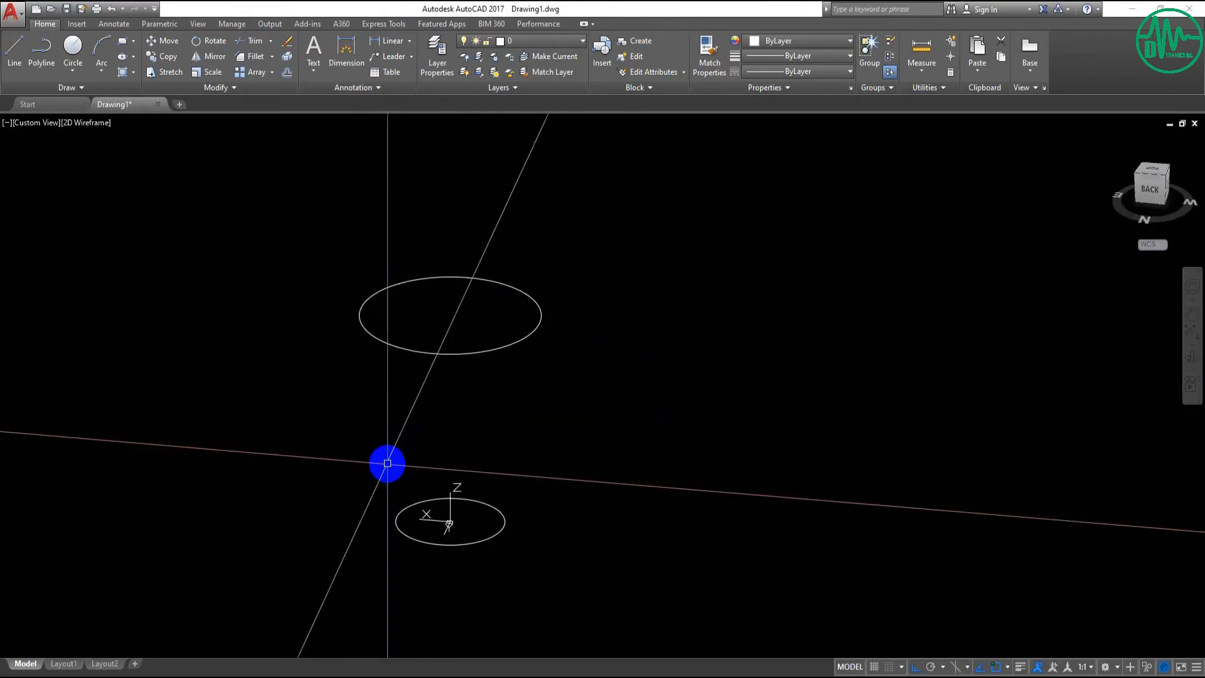
left_click(507, 524)
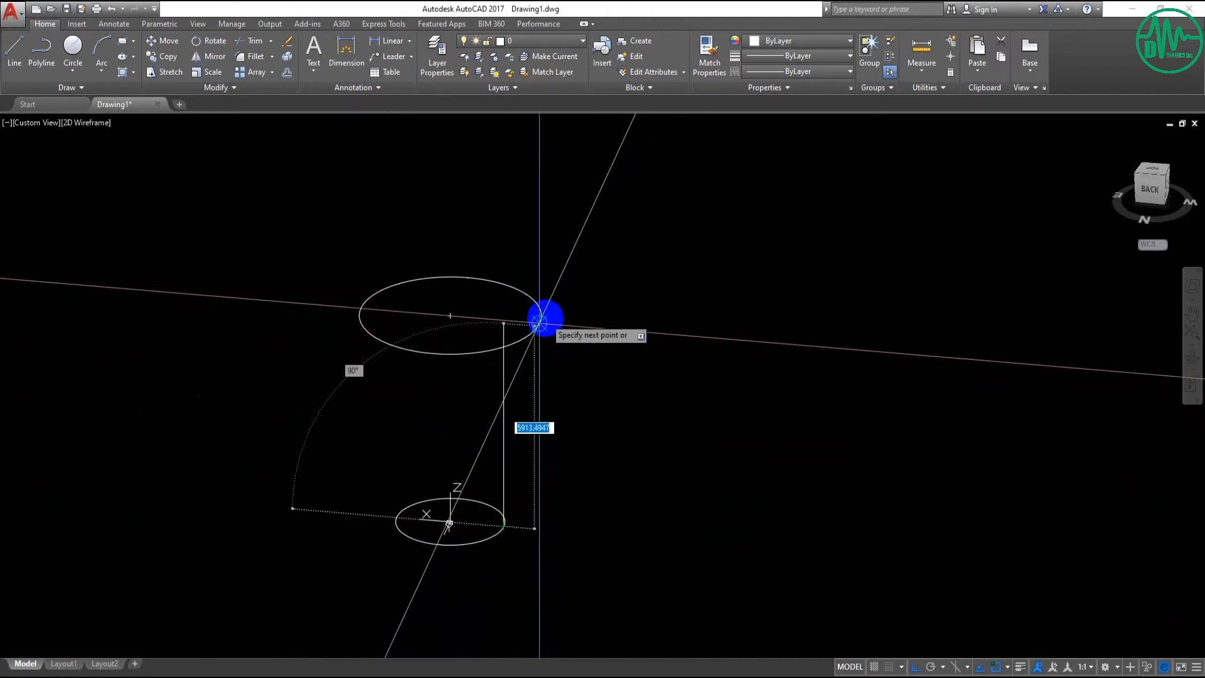
left_click(540, 321)
key("Return")
middle_click_drag(464, 524, 485, 499)
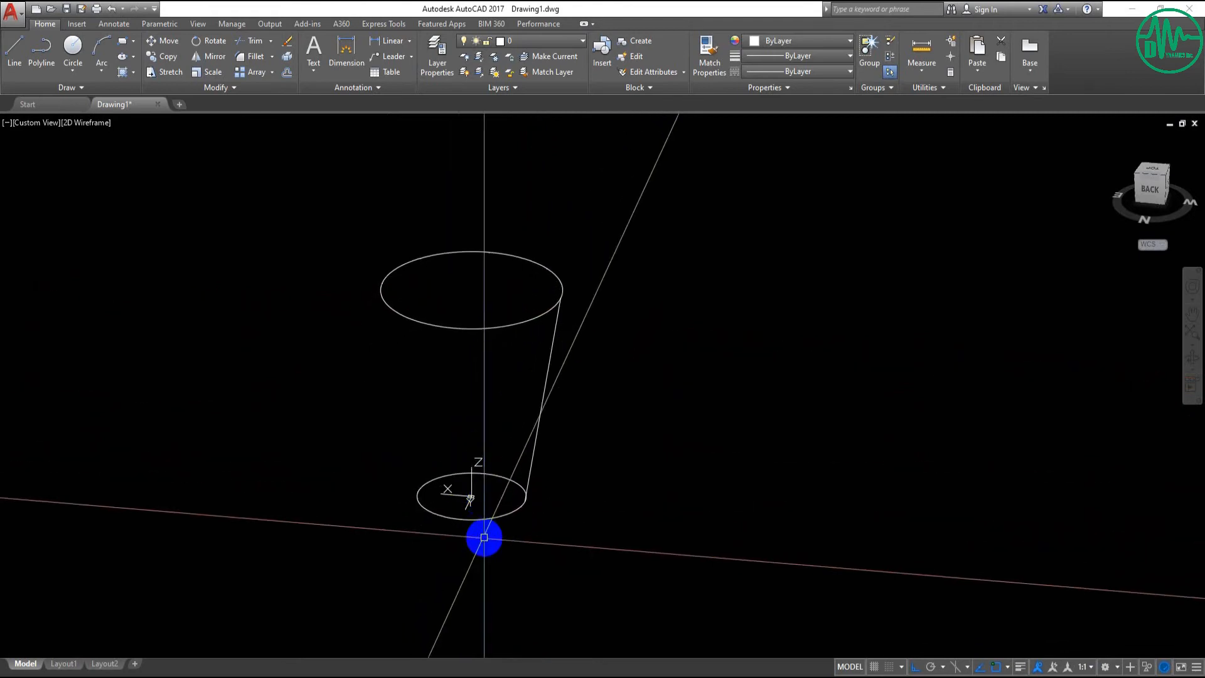
Draw two more inclined lines from the next division points of the upper circle down to their matching base points.
key("Return")
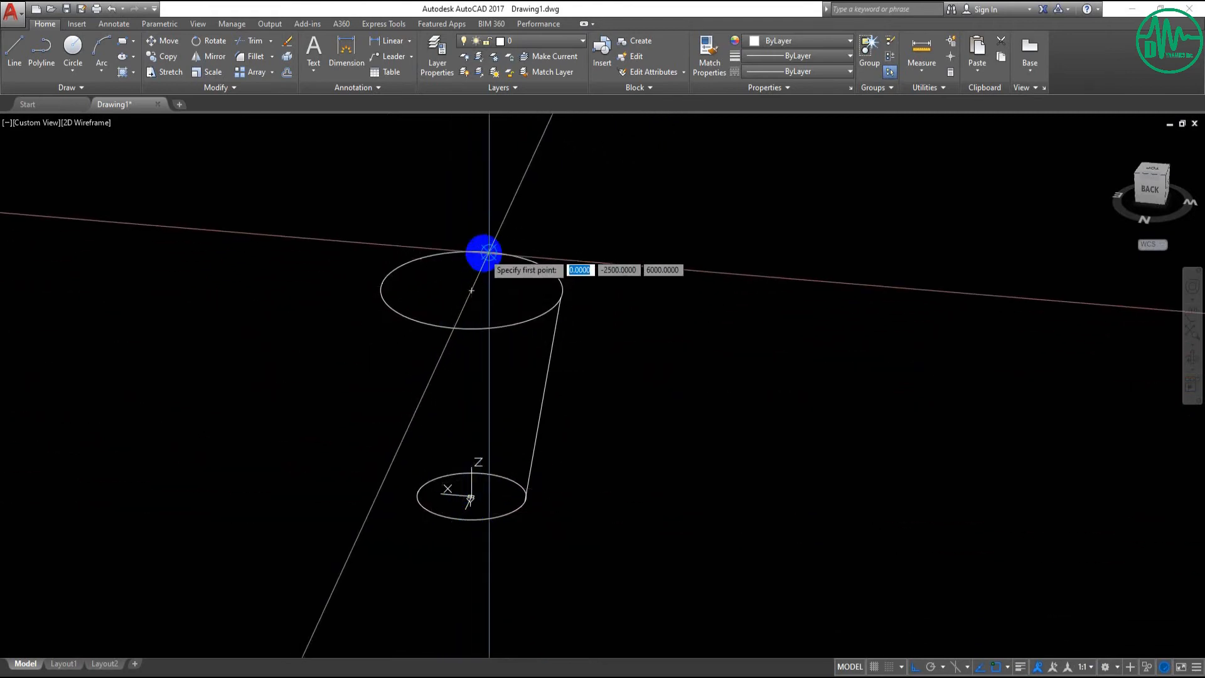
left_click(546, 268)
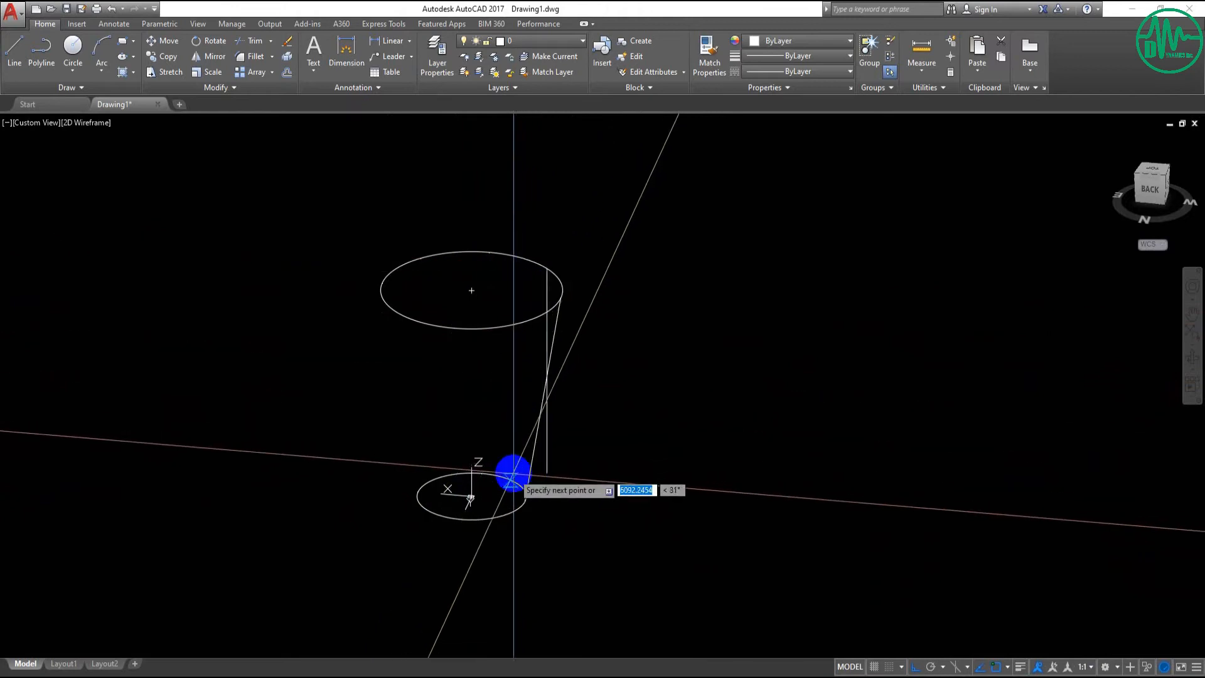
left_click(511, 479)
key("Return")
key("Return")
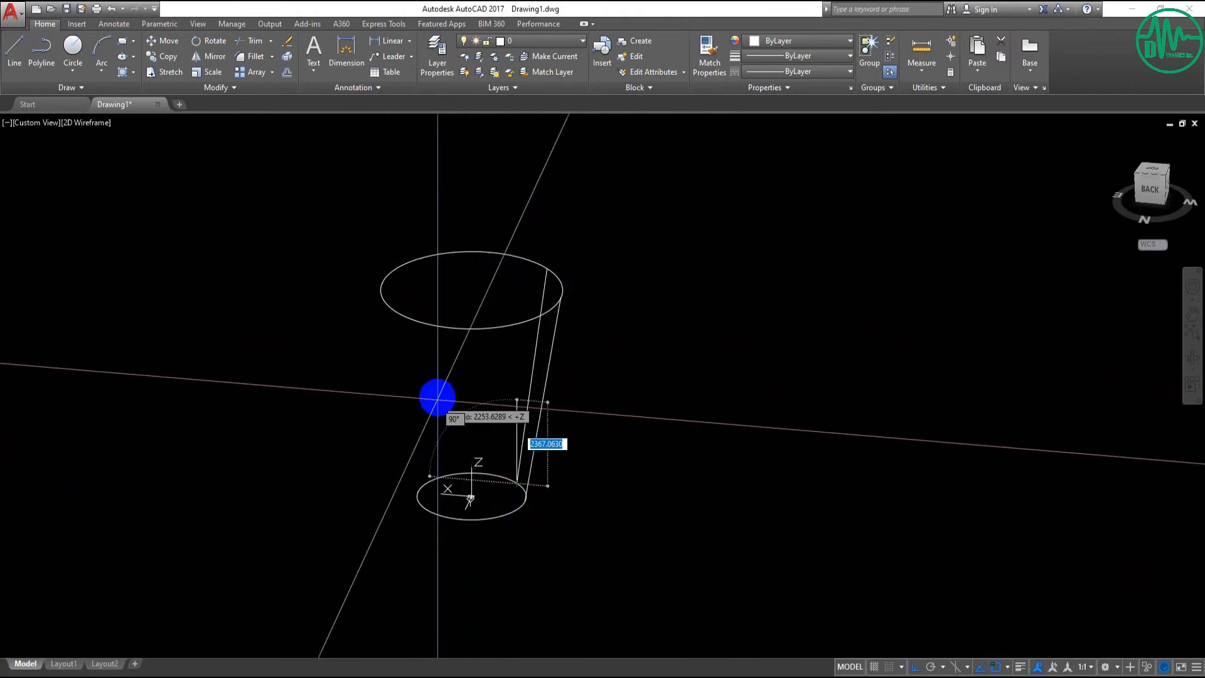
left_click(489, 253)
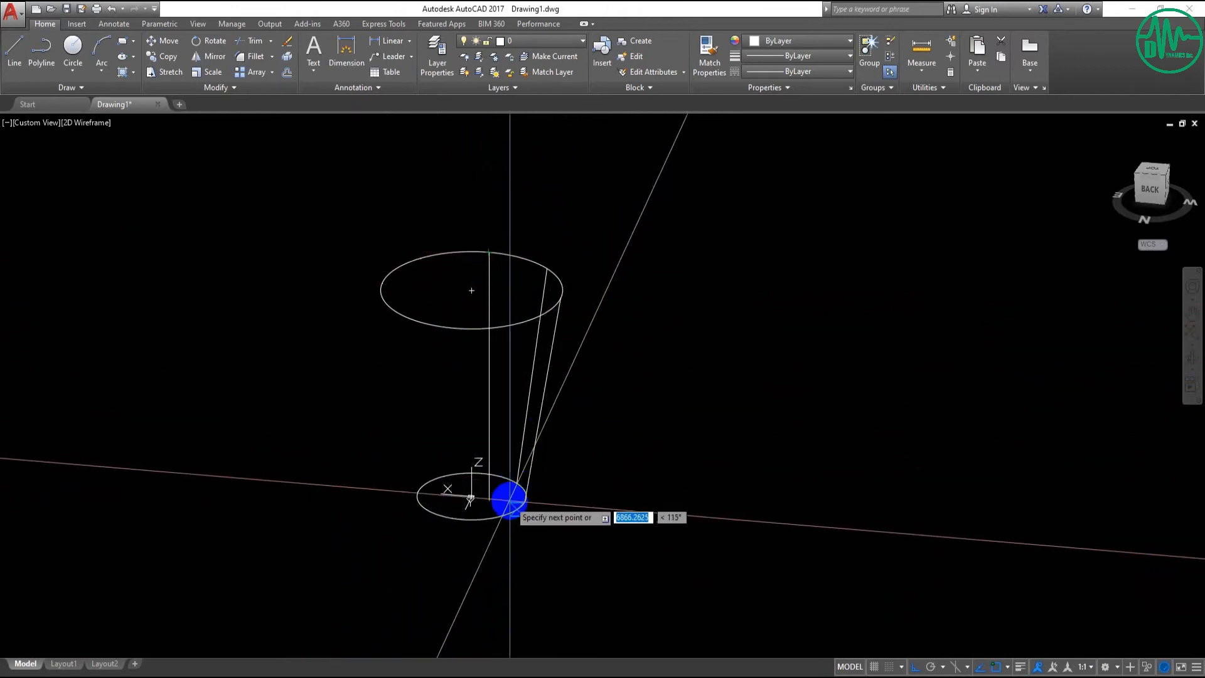
left_click(488, 472)
key("Return")
left_click(505, 477)
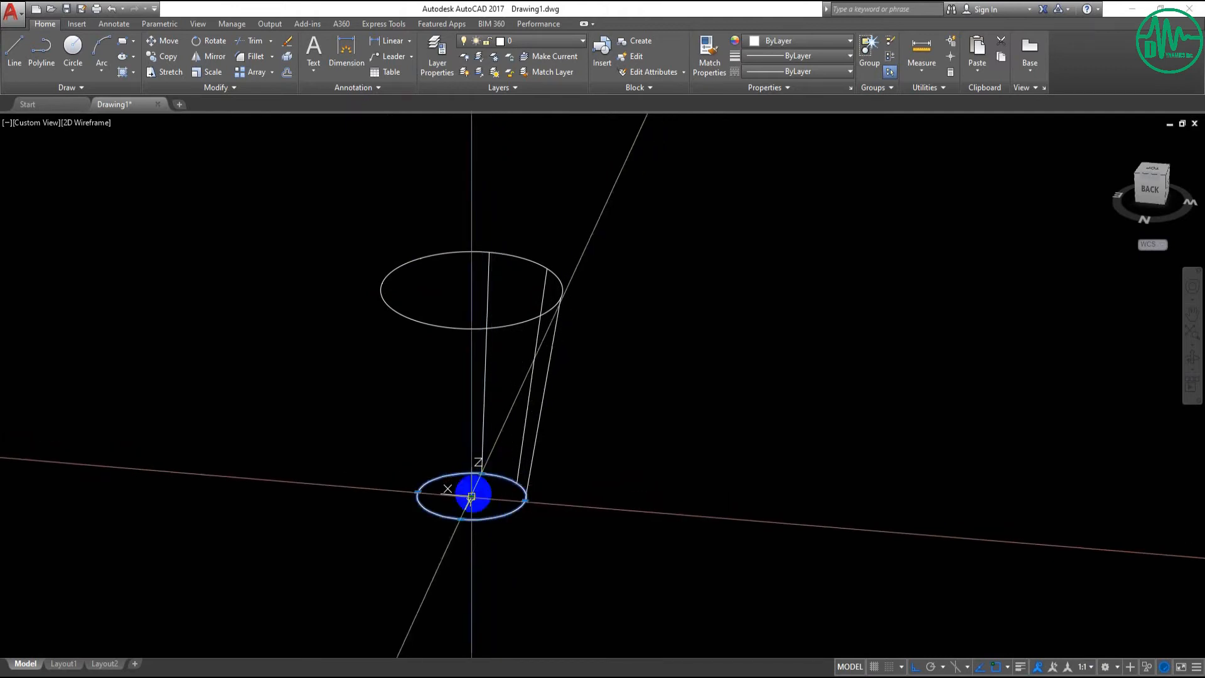
scroll(500, 482, "up", 4)
key("Return")
left_click(530, 423)
left_click(472, 515)
key("Return")
type("e")
key("Return")
left_click(508, 512)
left_click(474, 494)
key("Return")
left_click(604, 586)
left_click(257, 409)
scroll(308, 433, "down", 4)
middle_click_drag(310, 432, 403, 466)
key("Escape")
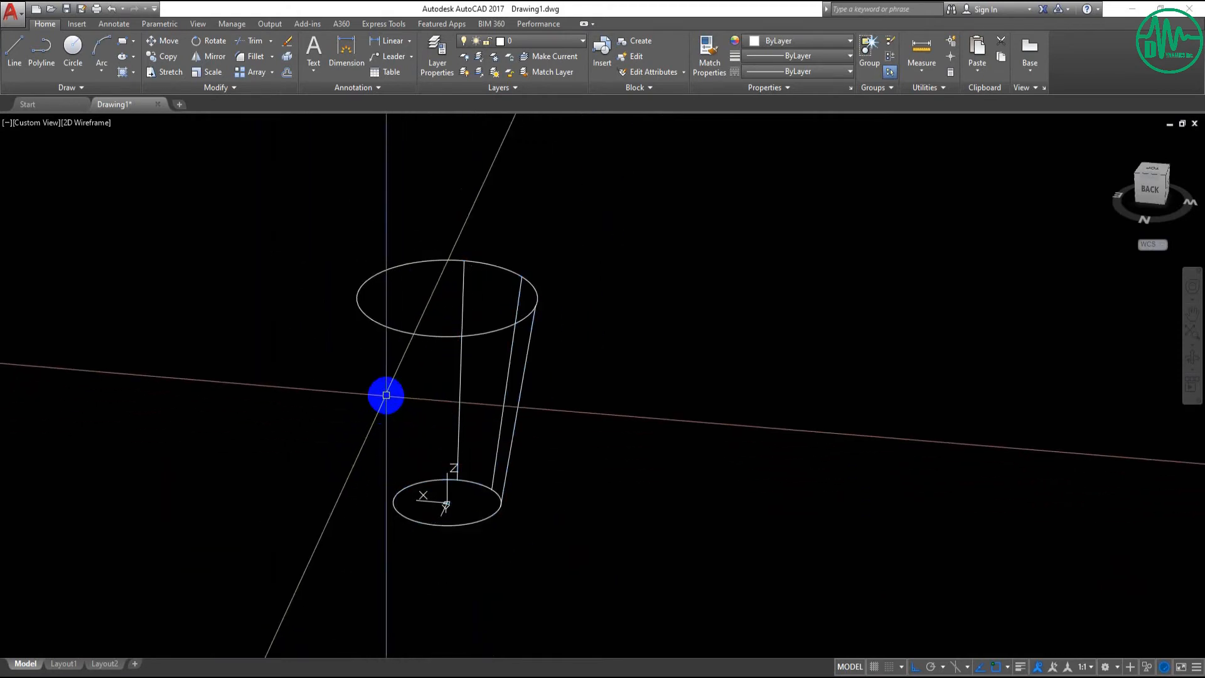
Connect the fourth and fifth division points of the upper circle to the matching base circle points with lines.
type("l")
key("Return")
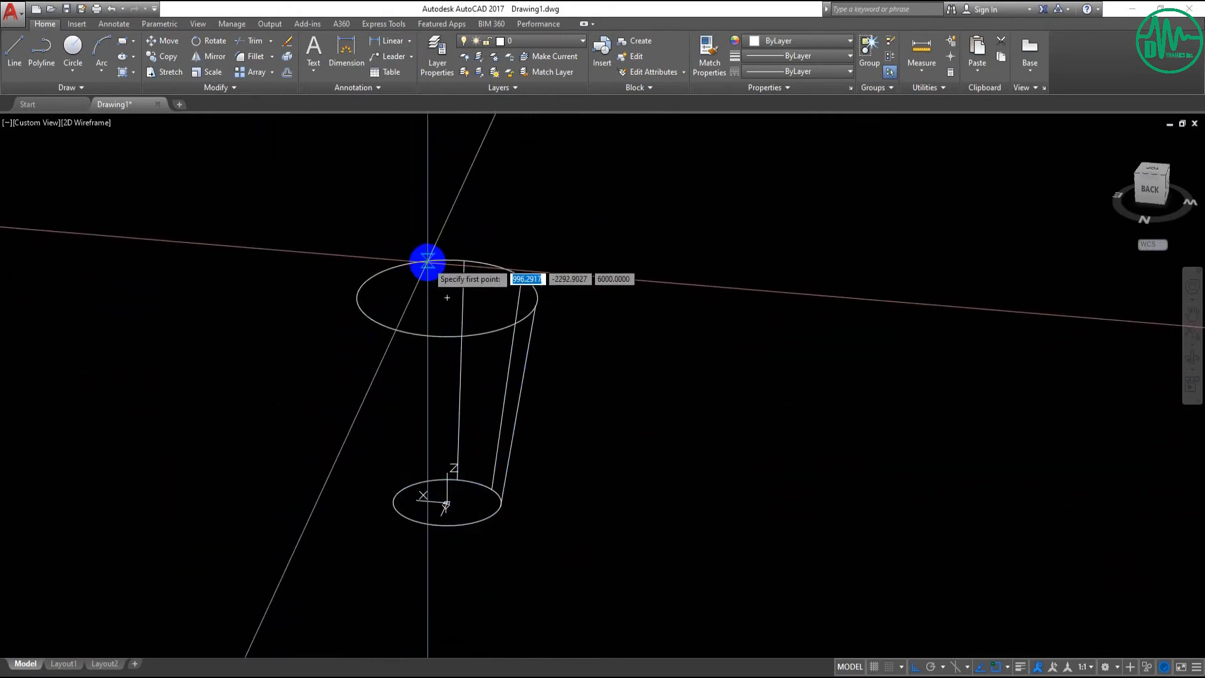
left_click(402, 266)
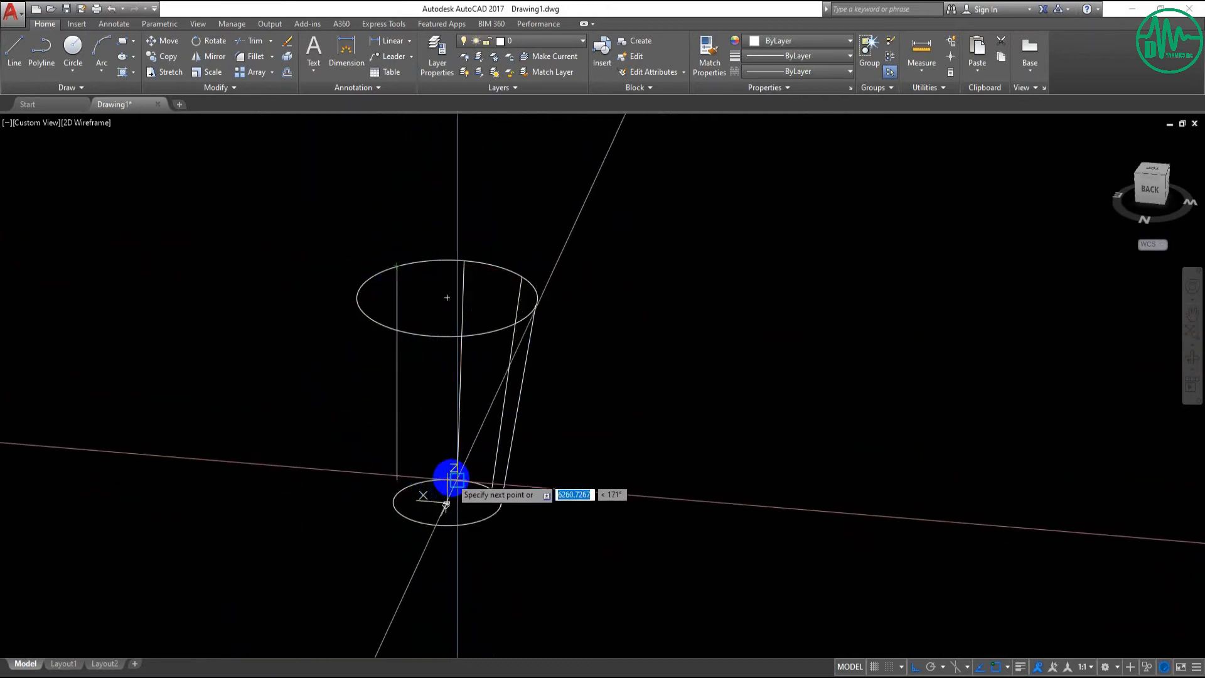
left_click(418, 484)
key("Escape")
key("Return")
left_click(358, 291)
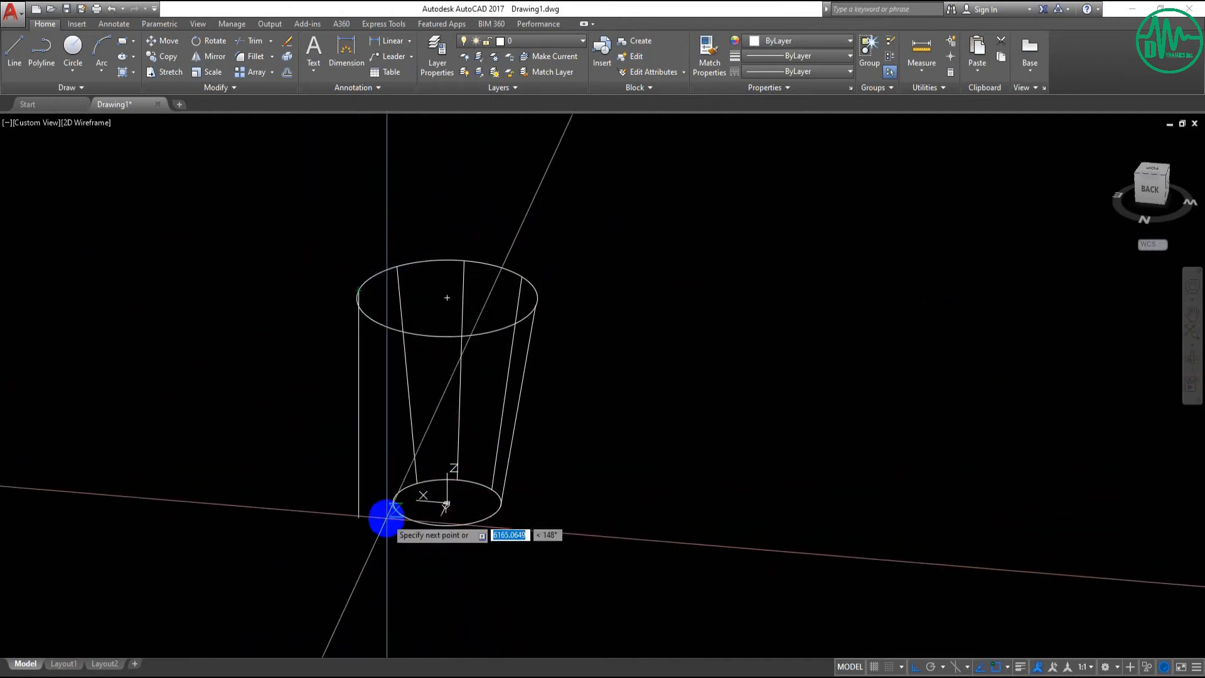
left_click(393, 502)
key("Escape")
Draw the sixth and seventh inclined lines between matching division points of the two circles.
key("Return")
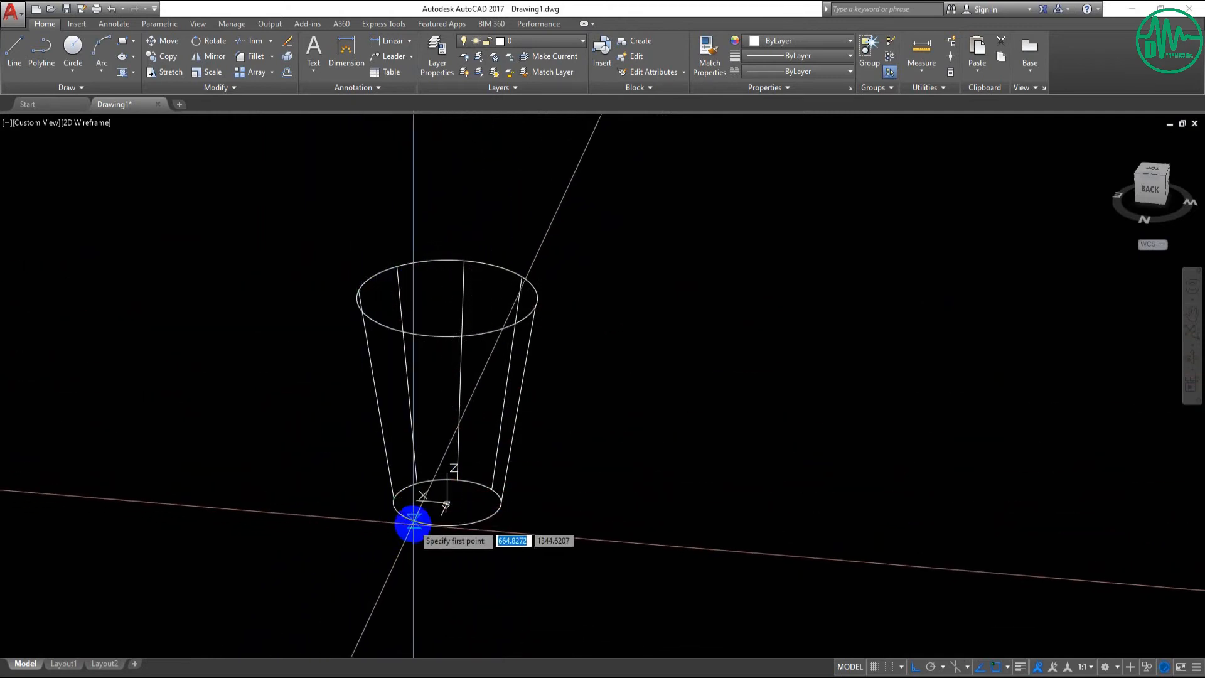
left_click(432, 516)
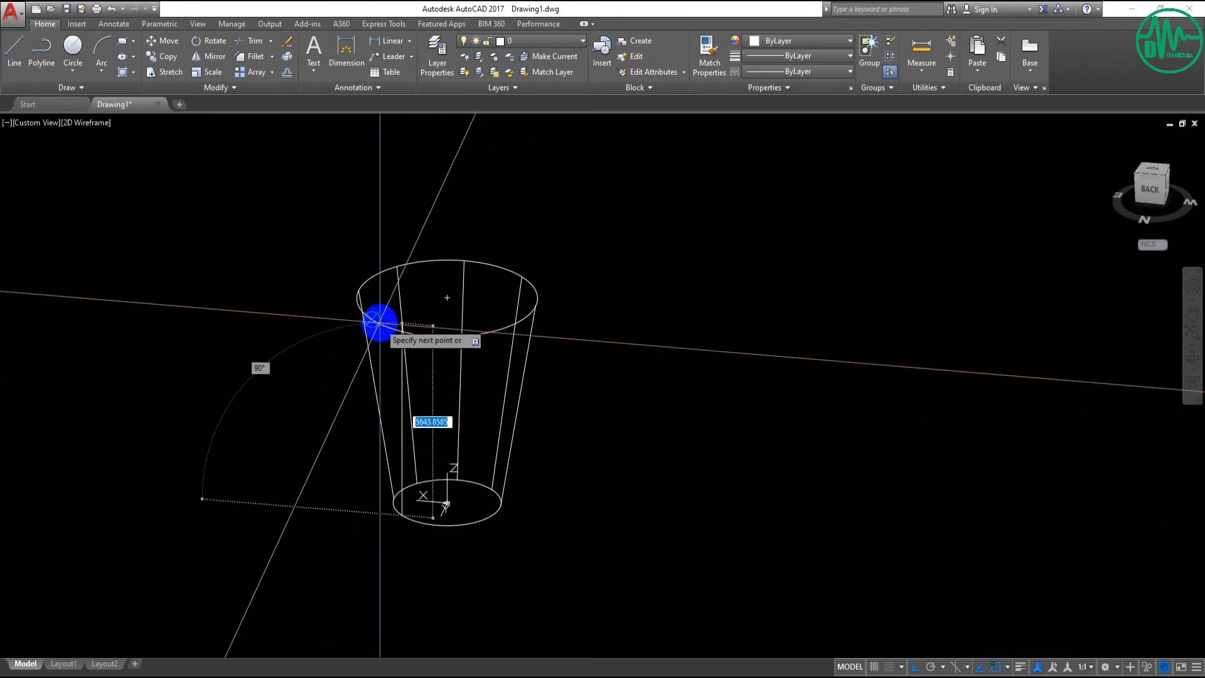
left_click(372, 321)
key("Return")
key("Return")
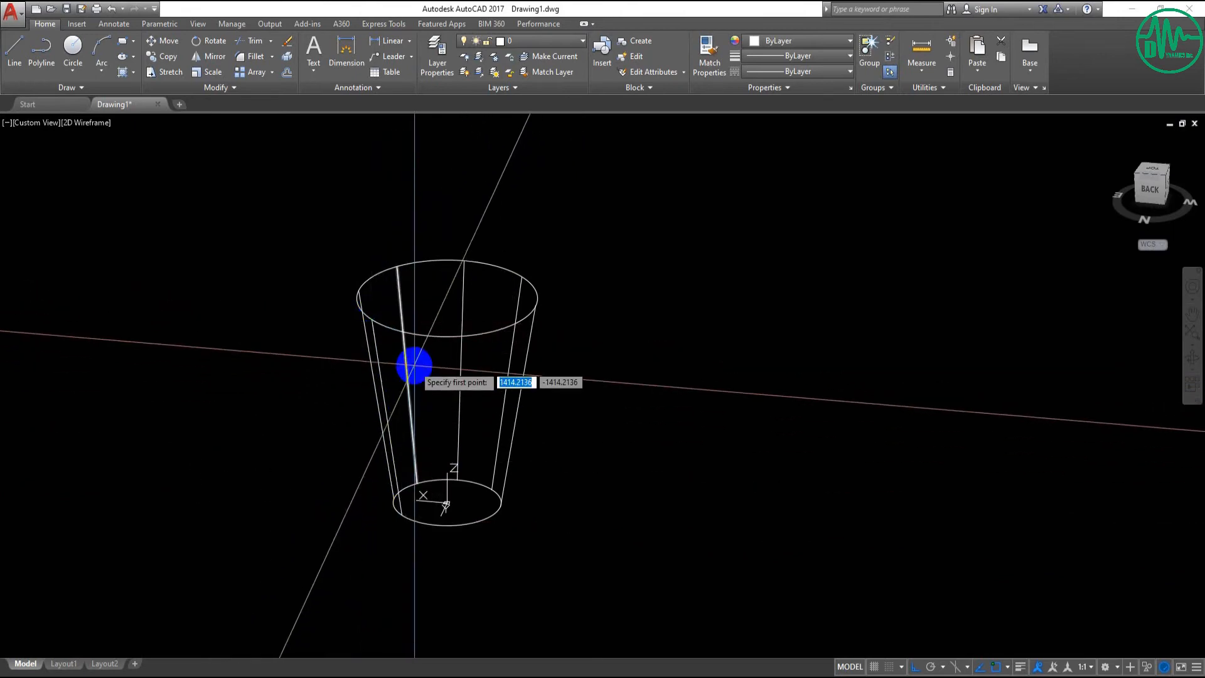
middle_click_drag(328, 425, 383, 448, "shift")
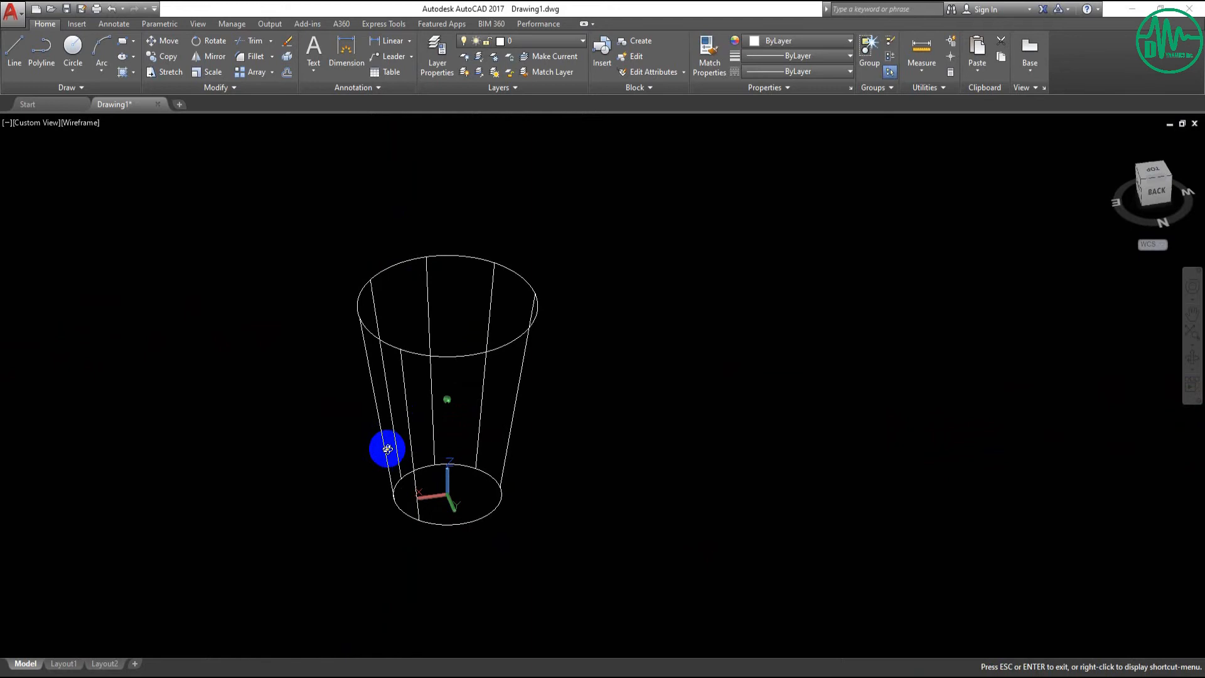
left_click(469, 356)
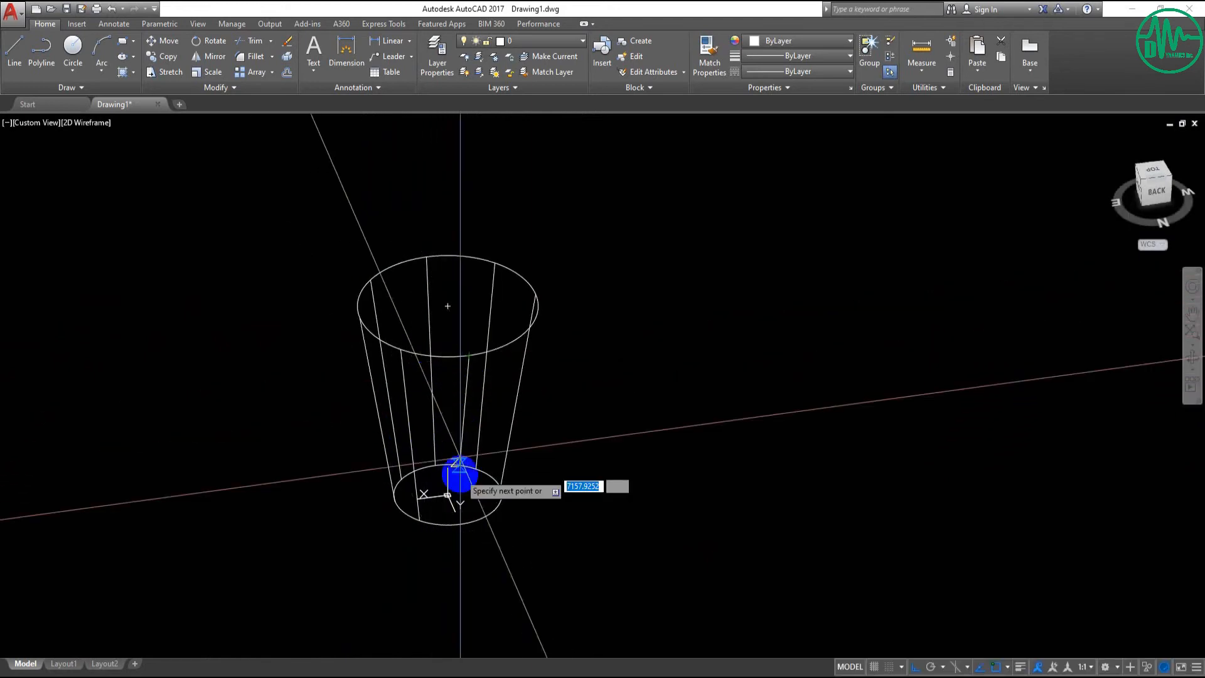
left_click(462, 525)
key("Return")
Draw the eighth inclined line joining the last unconnected division points of the base and upper circles.
key("Return")
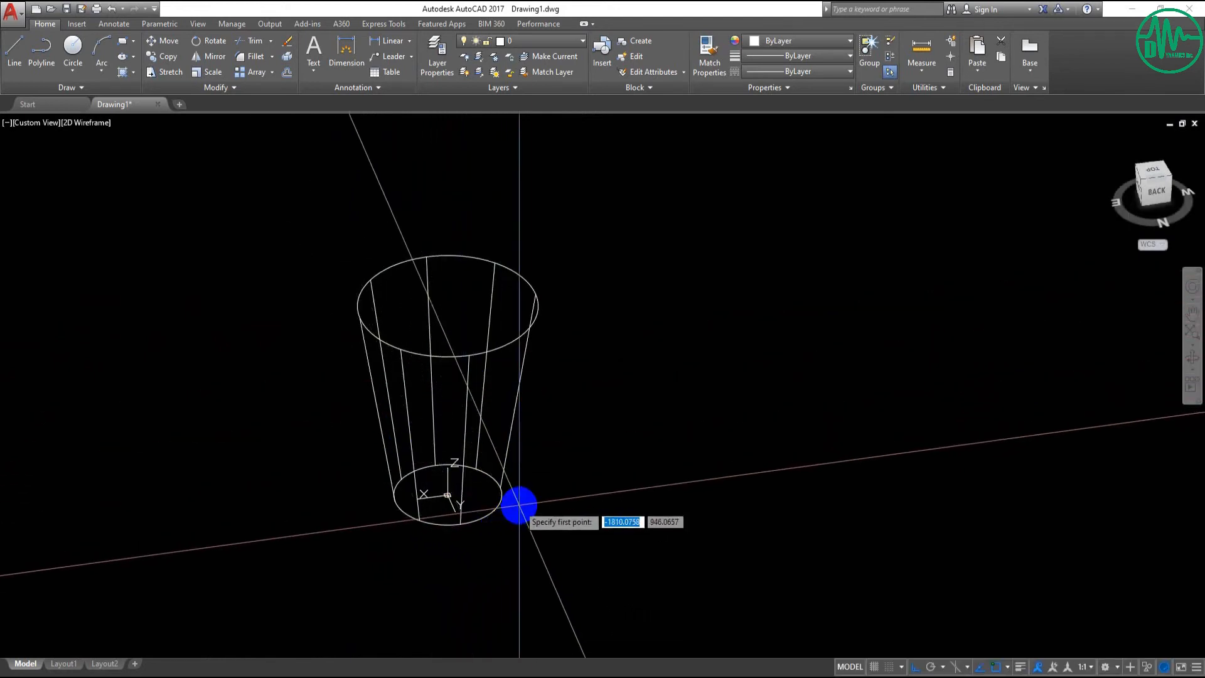
left_click(524, 505)
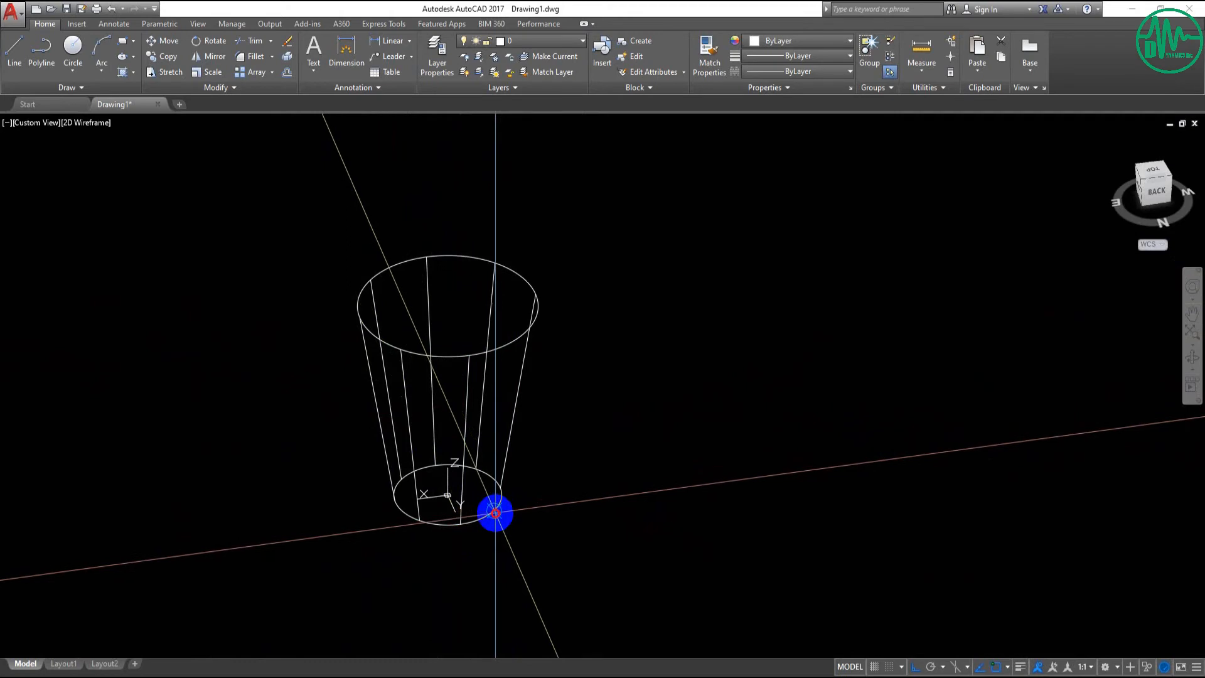
left_click(525, 331)
key("Return")
key("Return")
key("Escape")
Erase the base circle, keeping the inclined lines and the upper circle.
middle_click_drag(376, 549, 371, 513, "shift")
type("e")
key("Return")
left_click(482, 526)
left_click(473, 510)
key("Return")
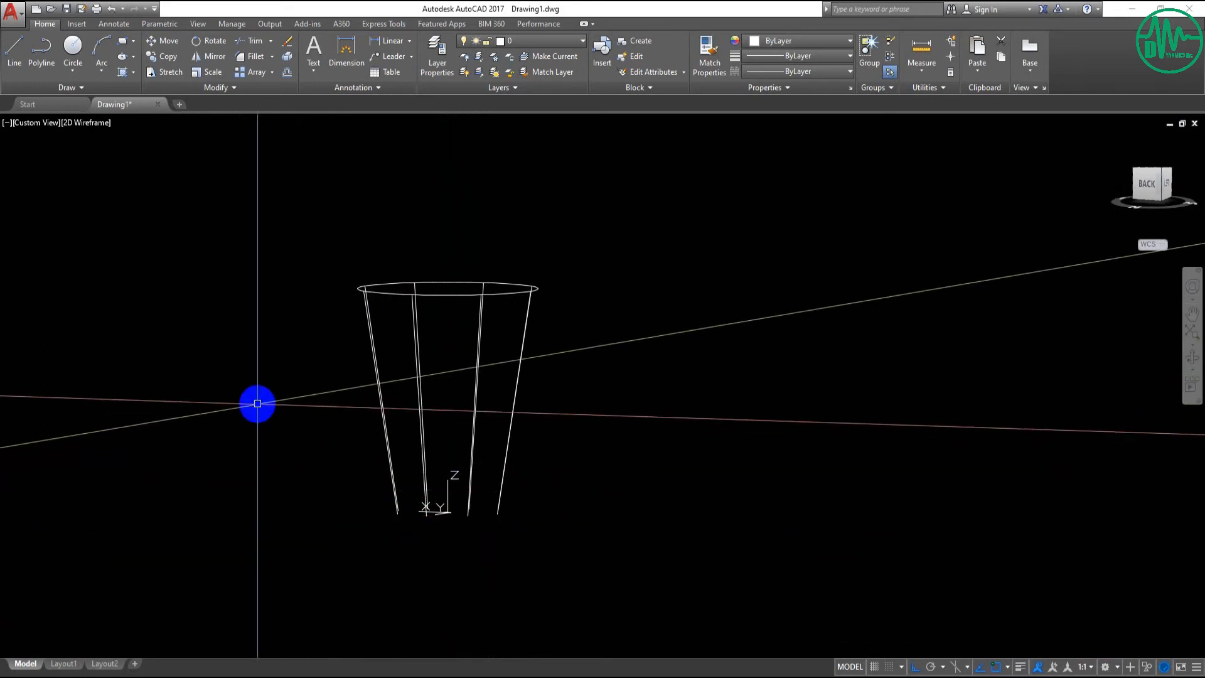
Save the drawing to the Desktop as Drawing1.dxf in AutoCAD 2013 DXF format.
key("ctrl+s")
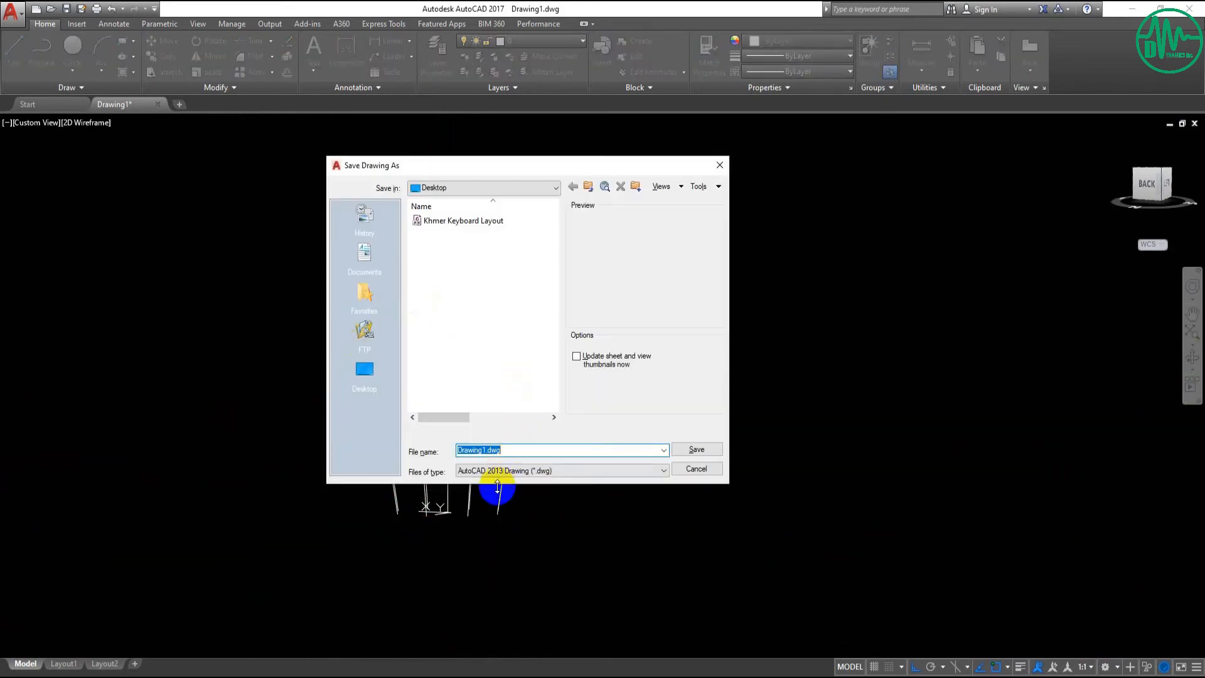
left_click(495, 470)
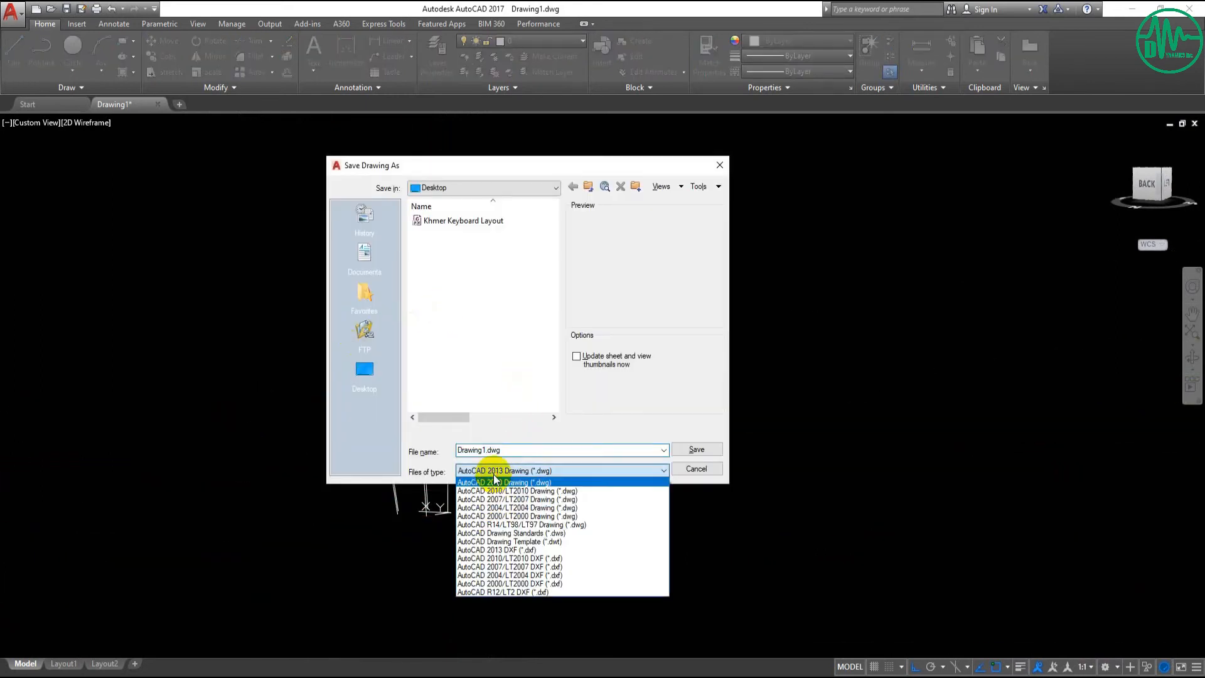
left_click(506, 551)
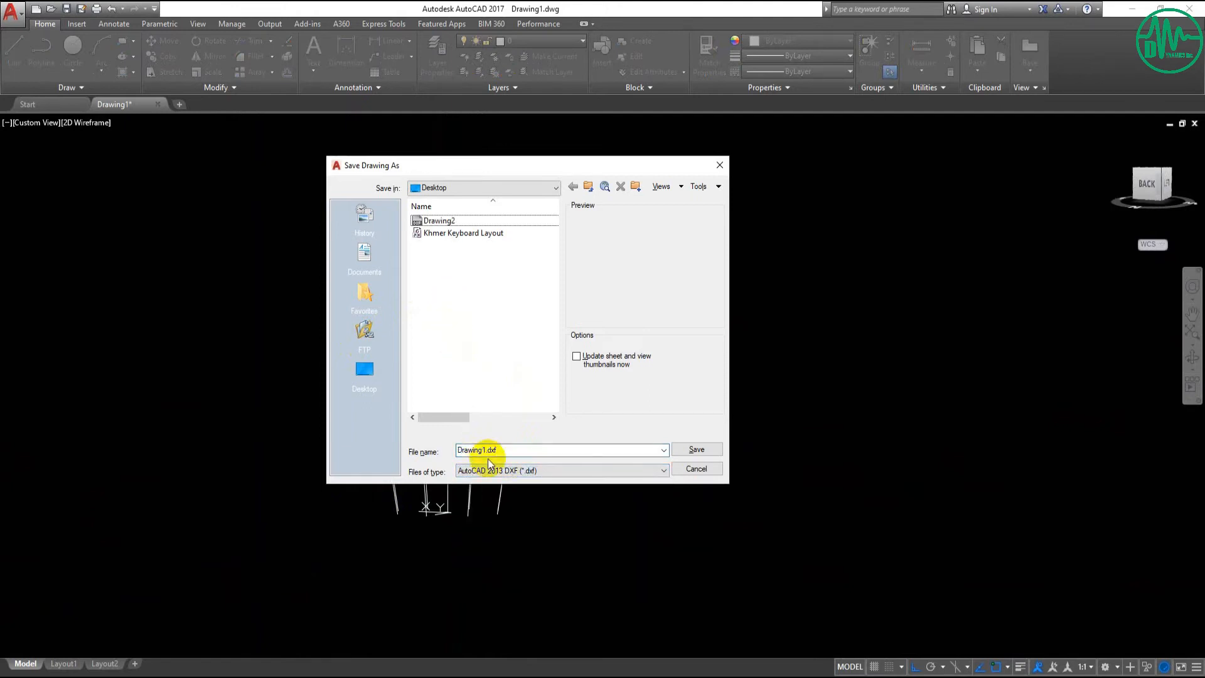
left_click(365, 375)
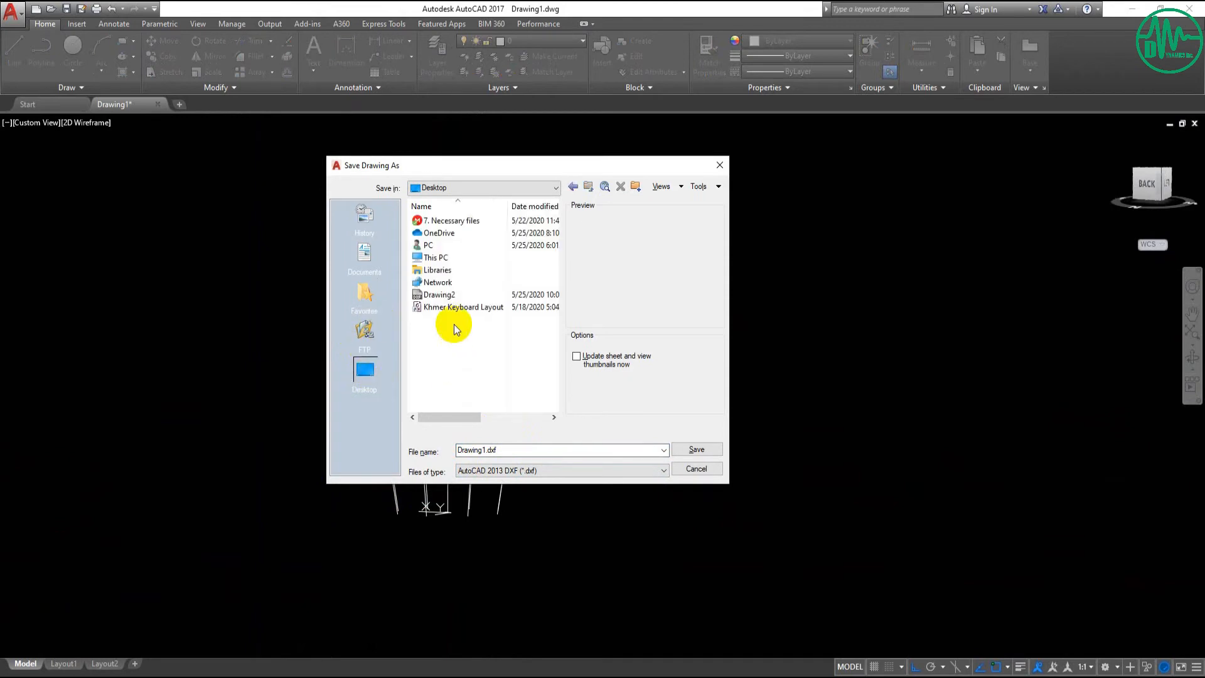
left_click(698, 451)
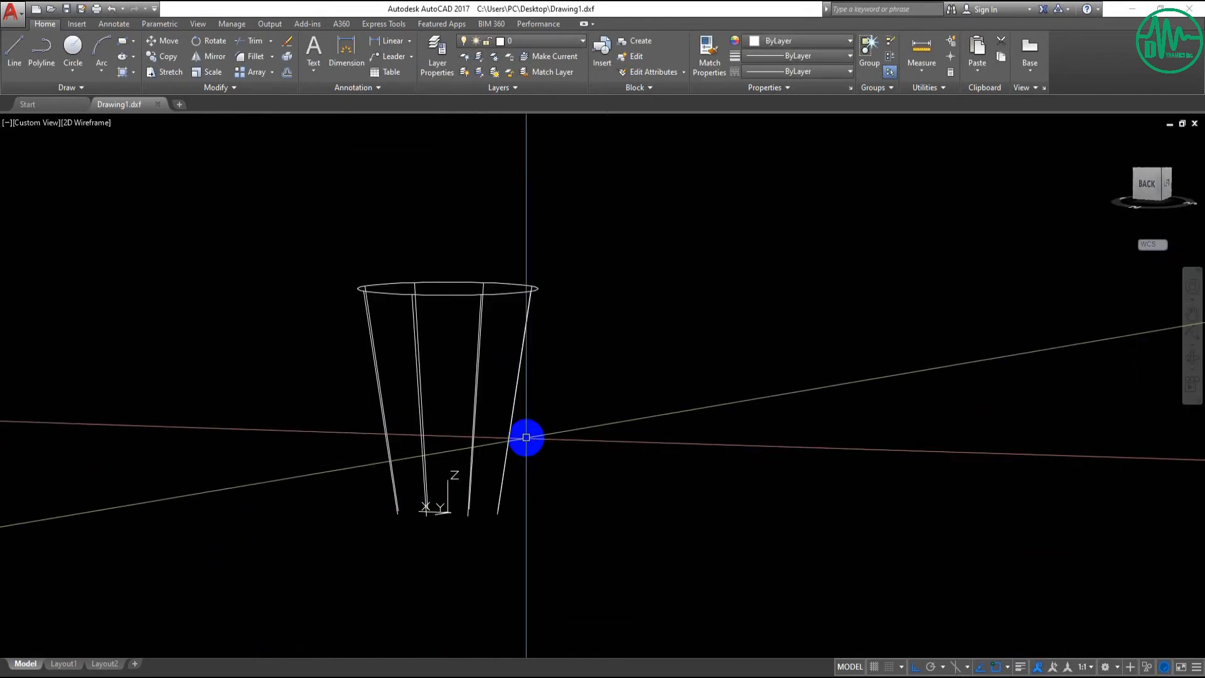
Close AutoCAD and switch to ETABS.
left_click(1188, 9)
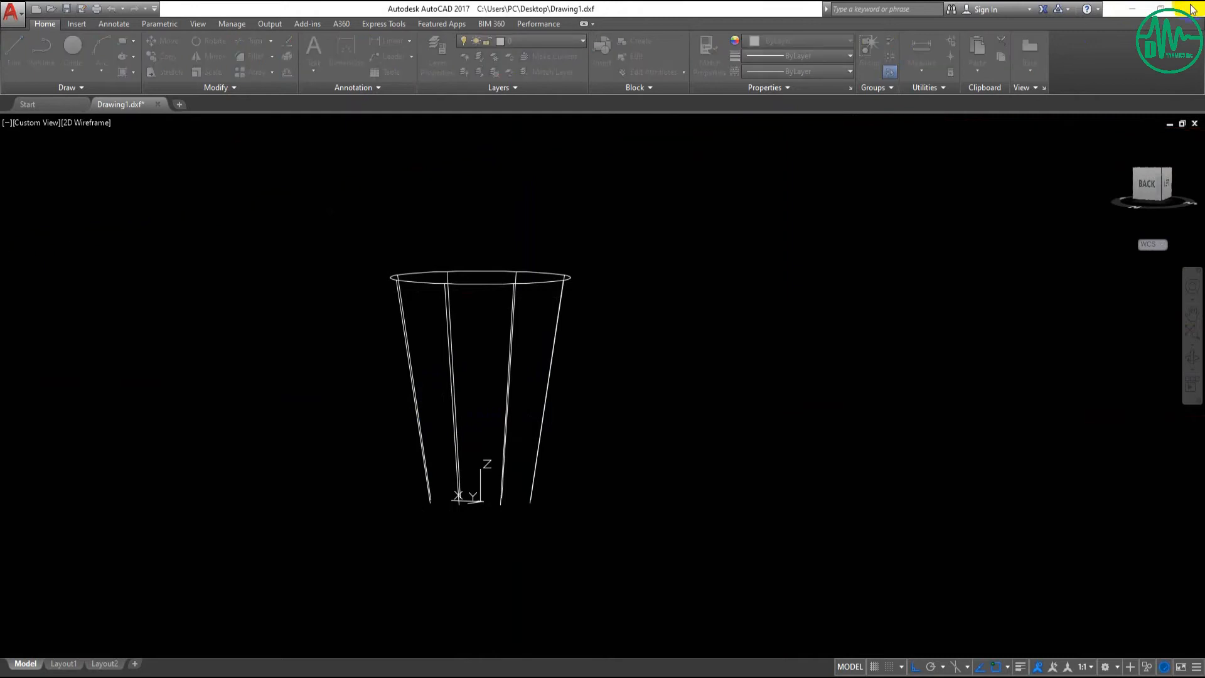
left_click(641, 373)
left_click(642, 373)
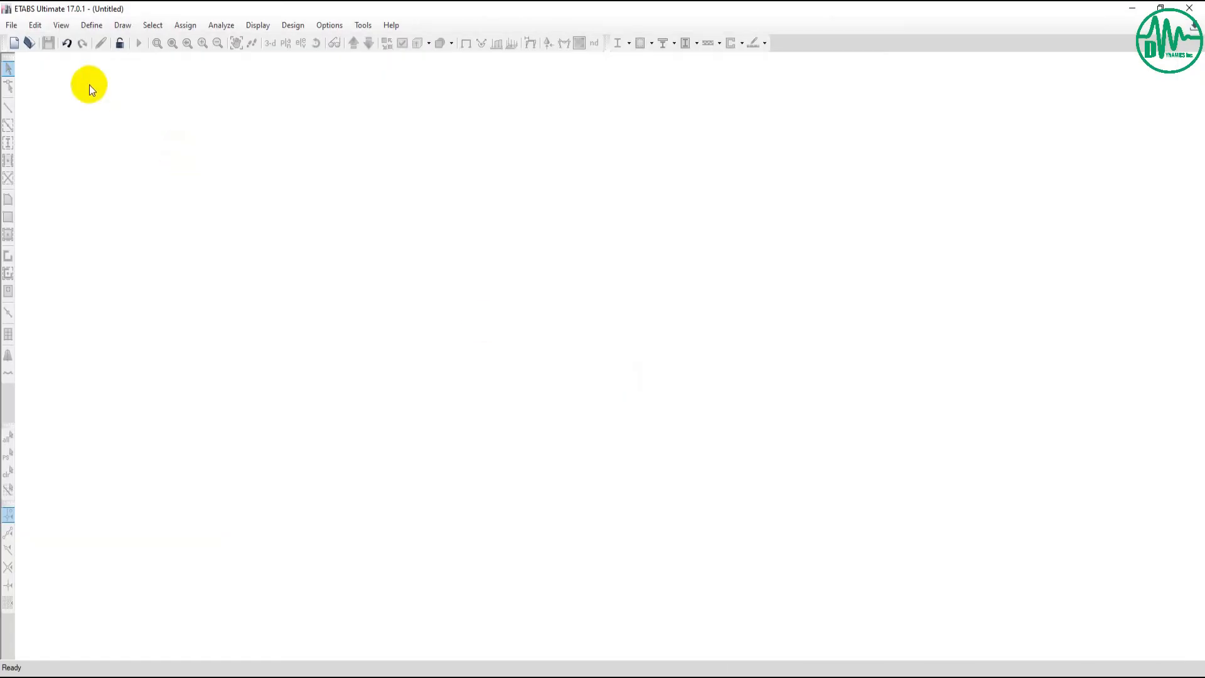
Start importing Drawing1.dxf from the Desktop as a DXF 3D model, with the DXF file units set to mm.
left_click(11, 28)
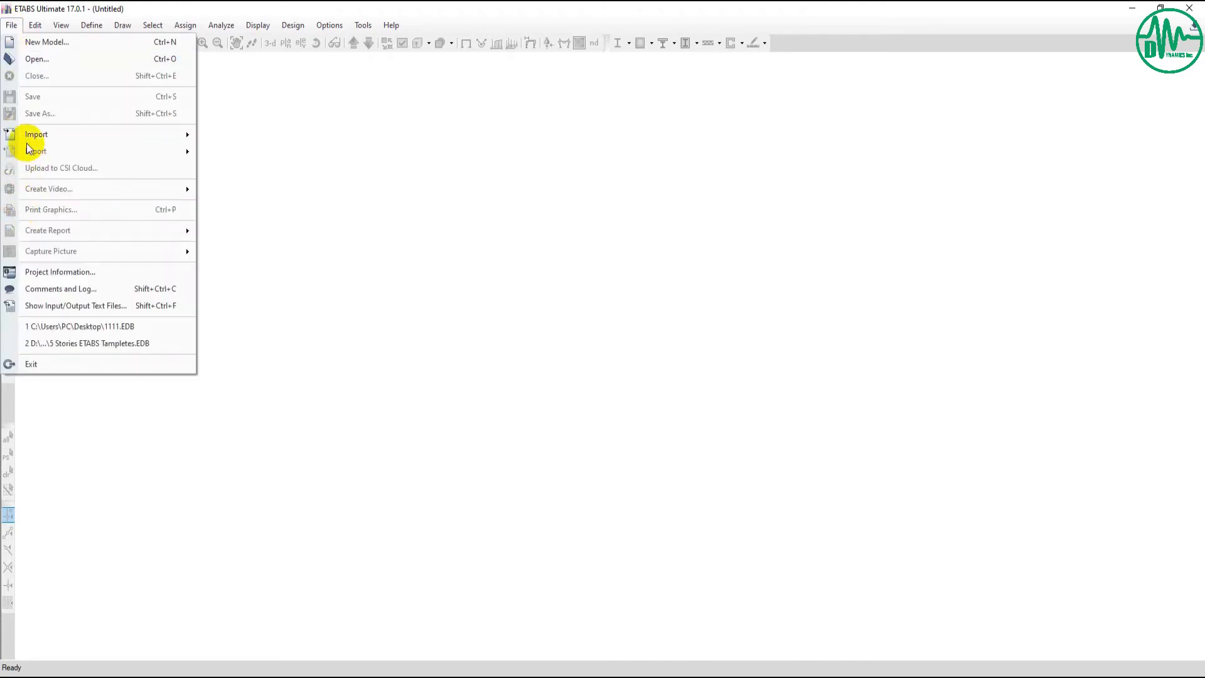
mouse_move(28, 139)
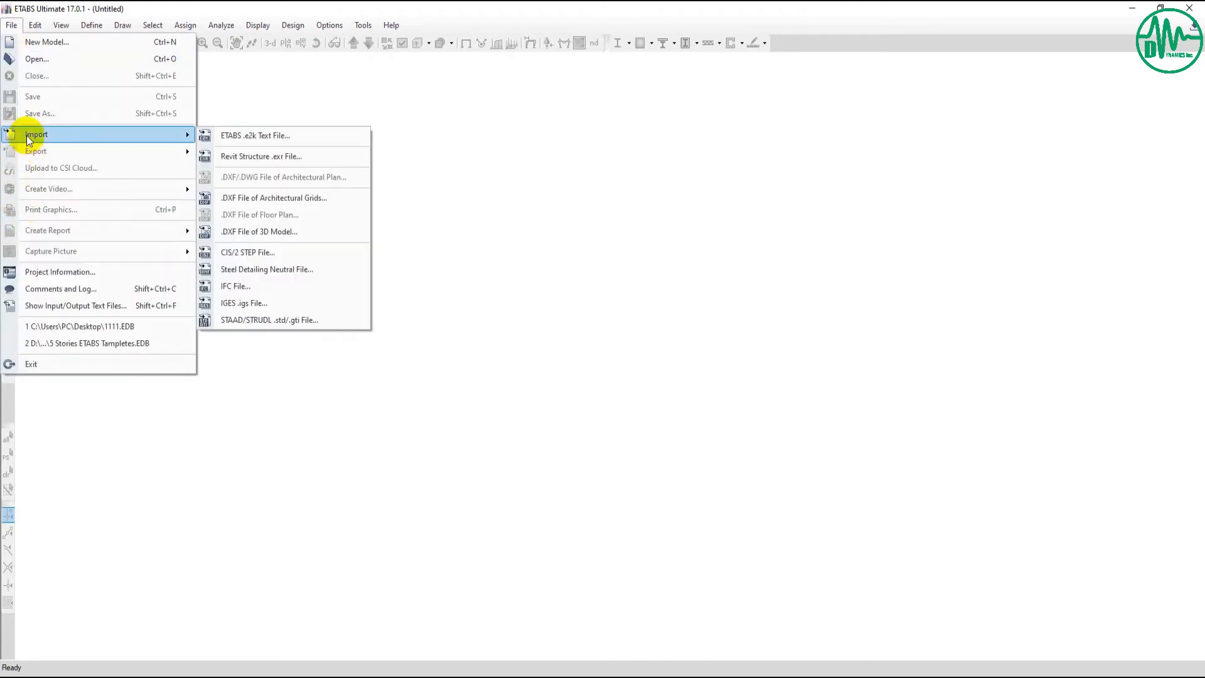
left_click(242, 232)
left_click(153, 135)
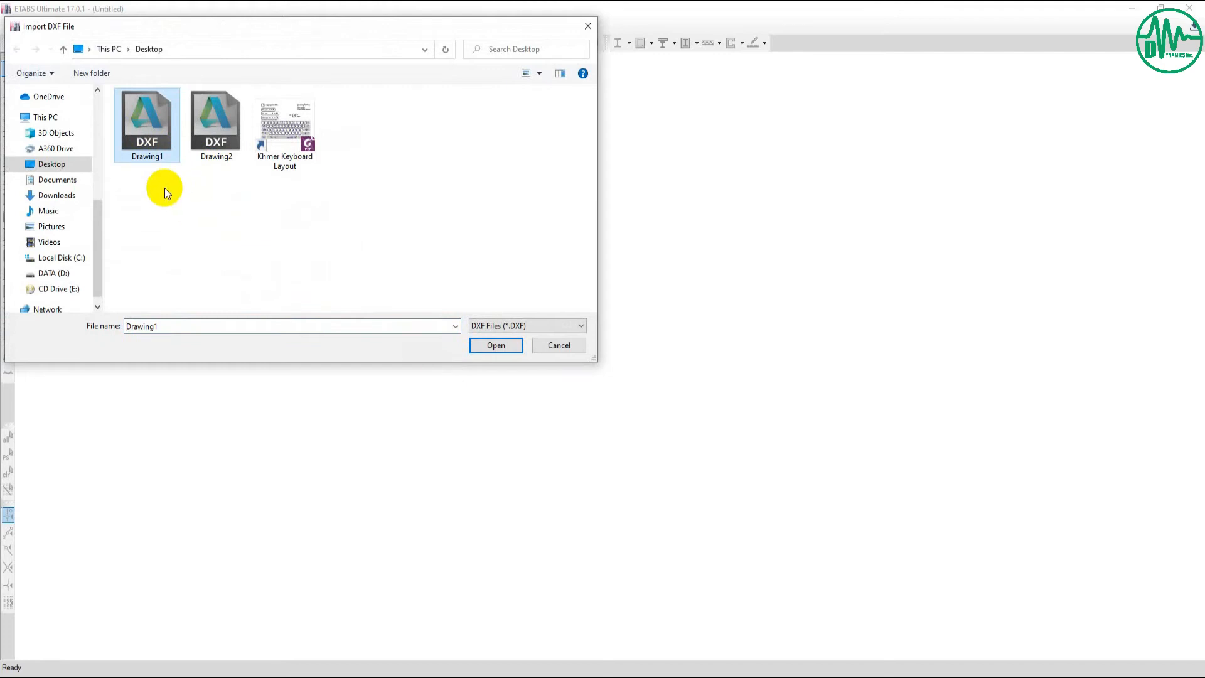
left_click(499, 345)
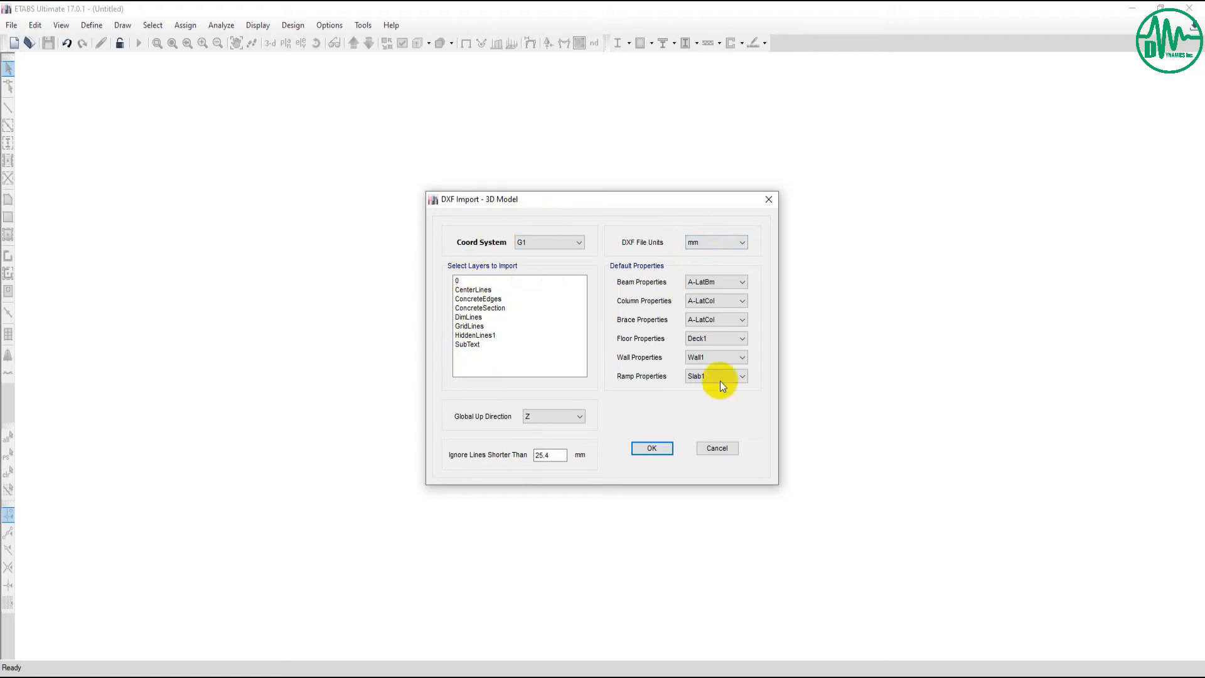
left_click(695, 243)
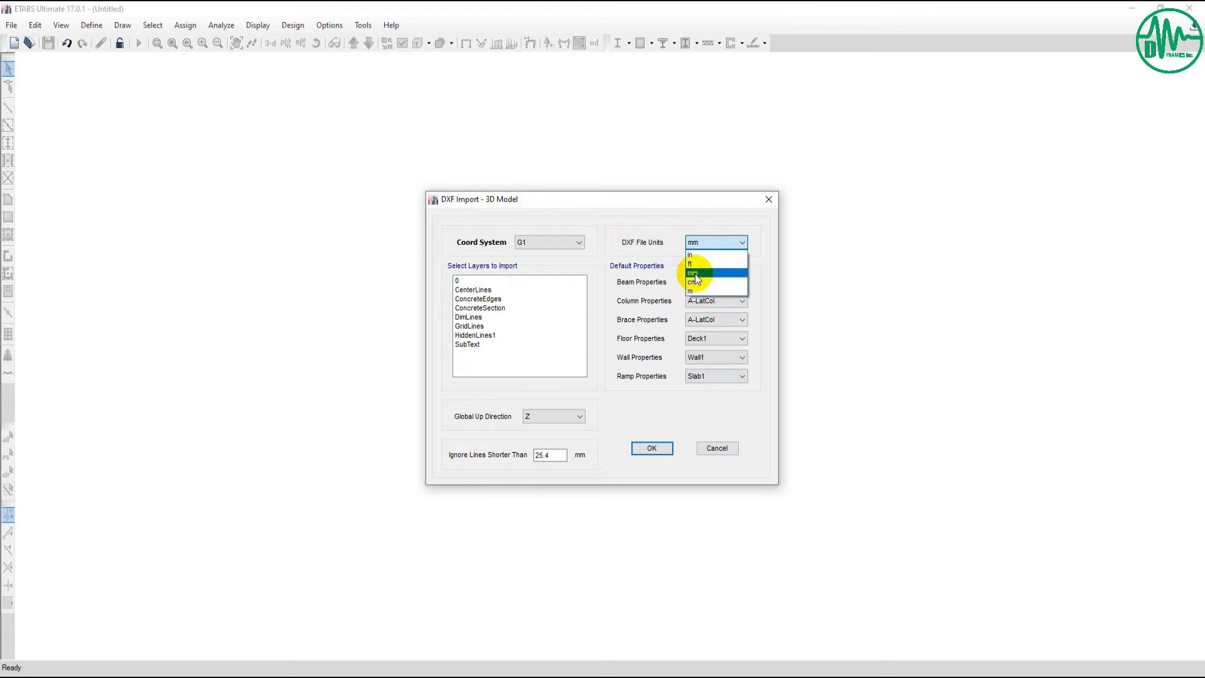
left_click(694, 274)
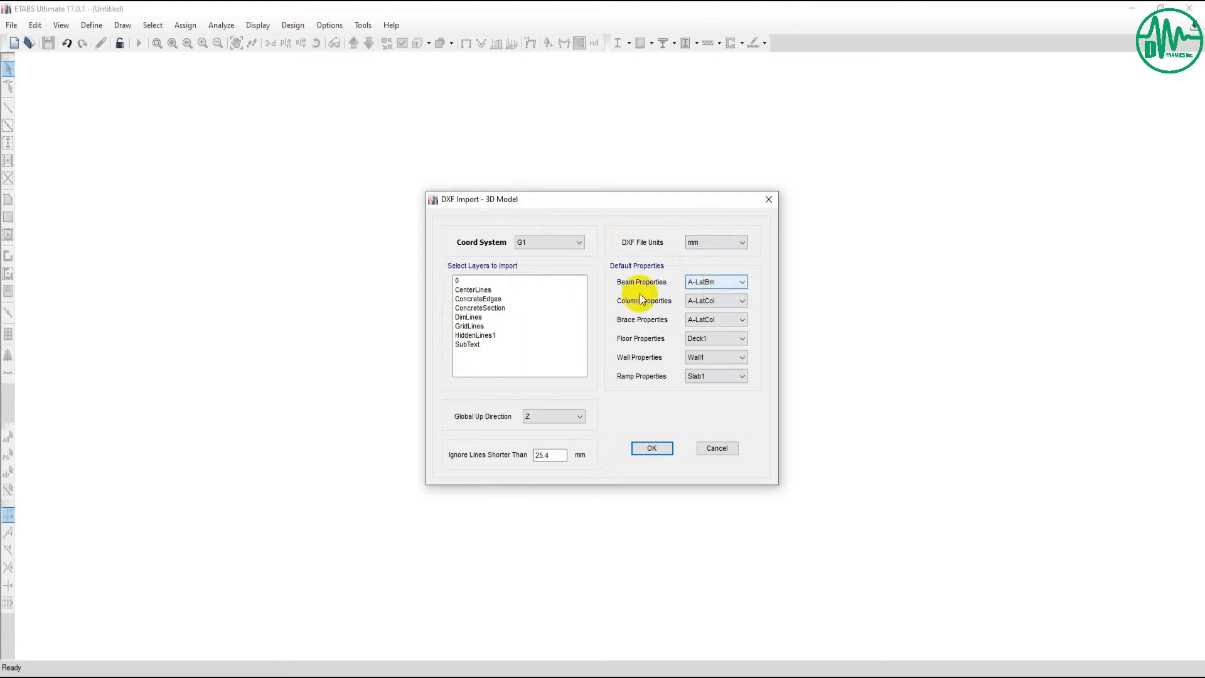
Select only layer 0 for import and accept the DXF import settings with Z as the global up direction.
left_click(465, 289)
mouse_move(463, 281)
left_mouse_down()
mouse_move(461, 349)
mouse_move(482, 346)
mouse_move(468, 280)
left_mouse_up()
left_click(462, 355)
left_click(481, 370)
left_click_drag(479, 351, 461, 278)
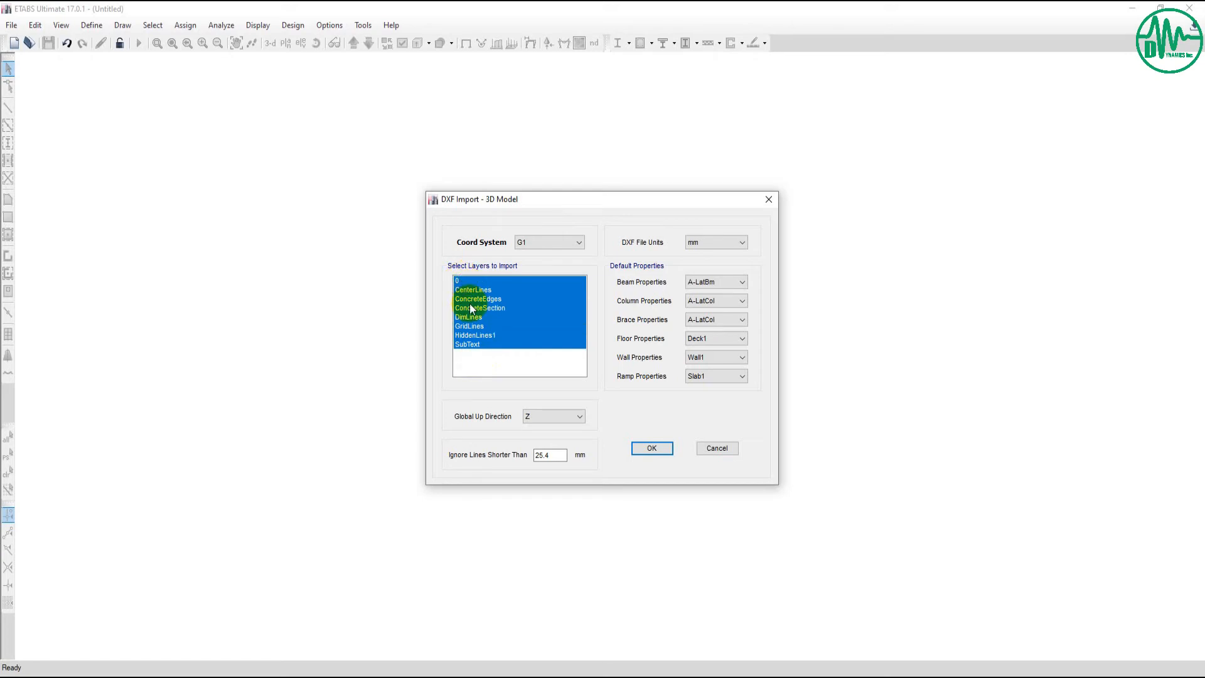
left_click(483, 359)
left_click_drag(483, 359, 478, 263)
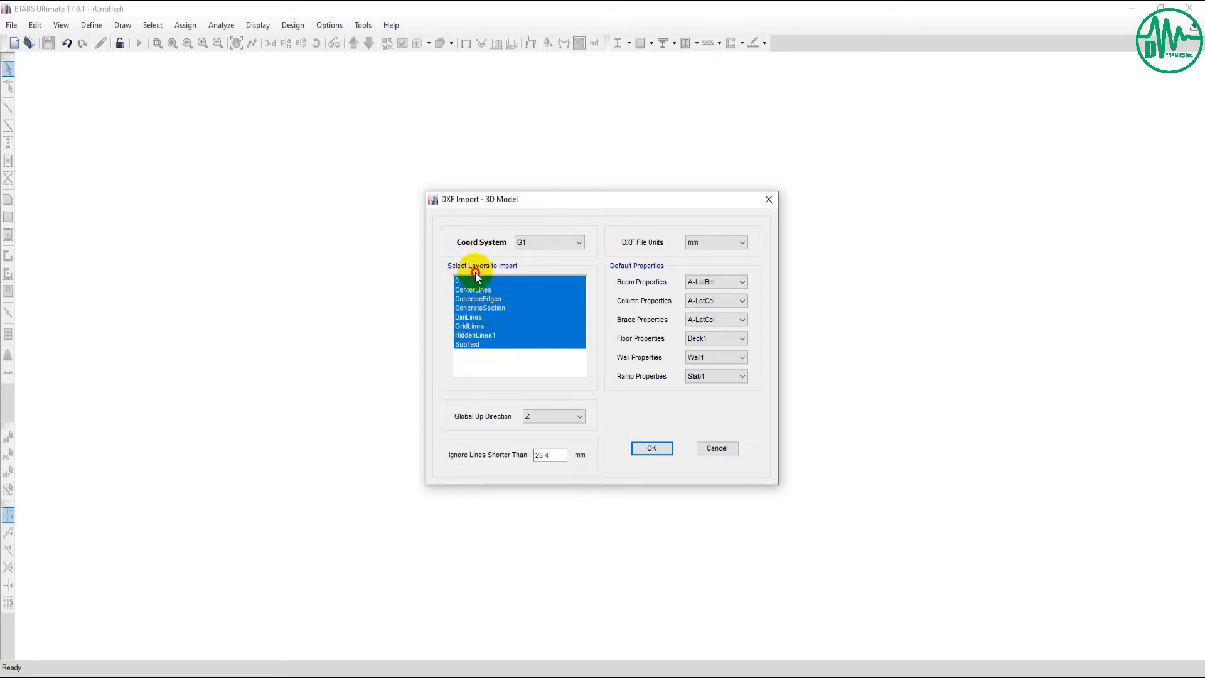
left_click(473, 283)
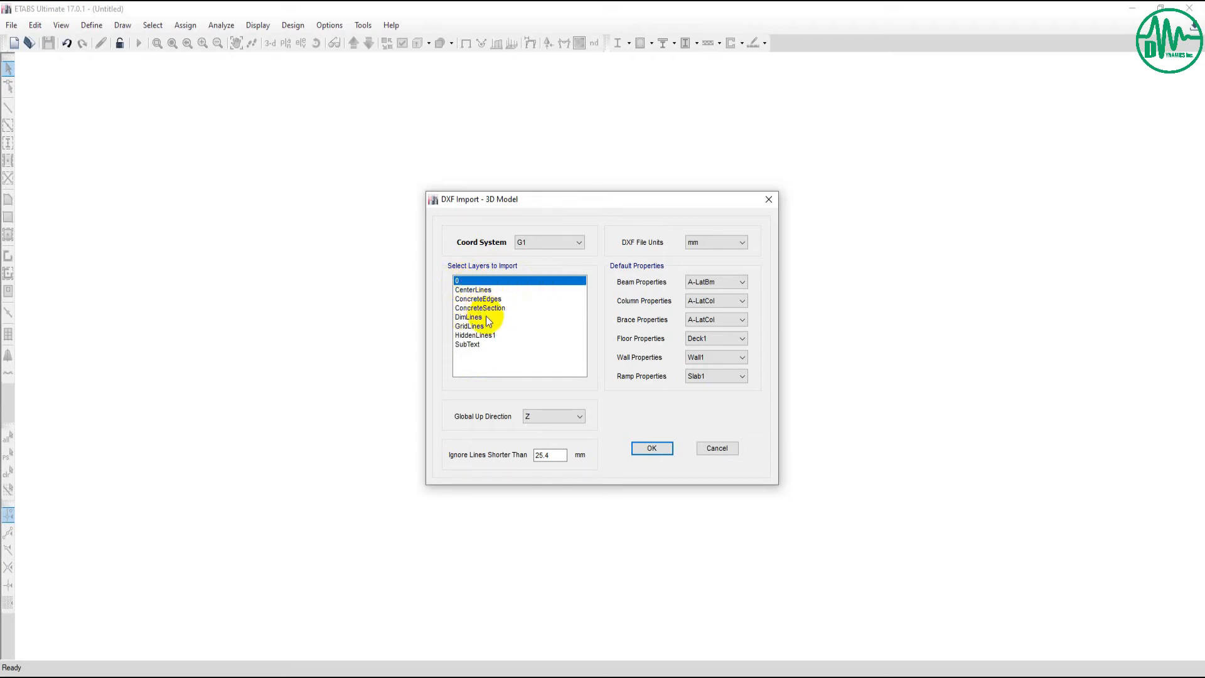
left_click_drag(558, 455, 501, 470)
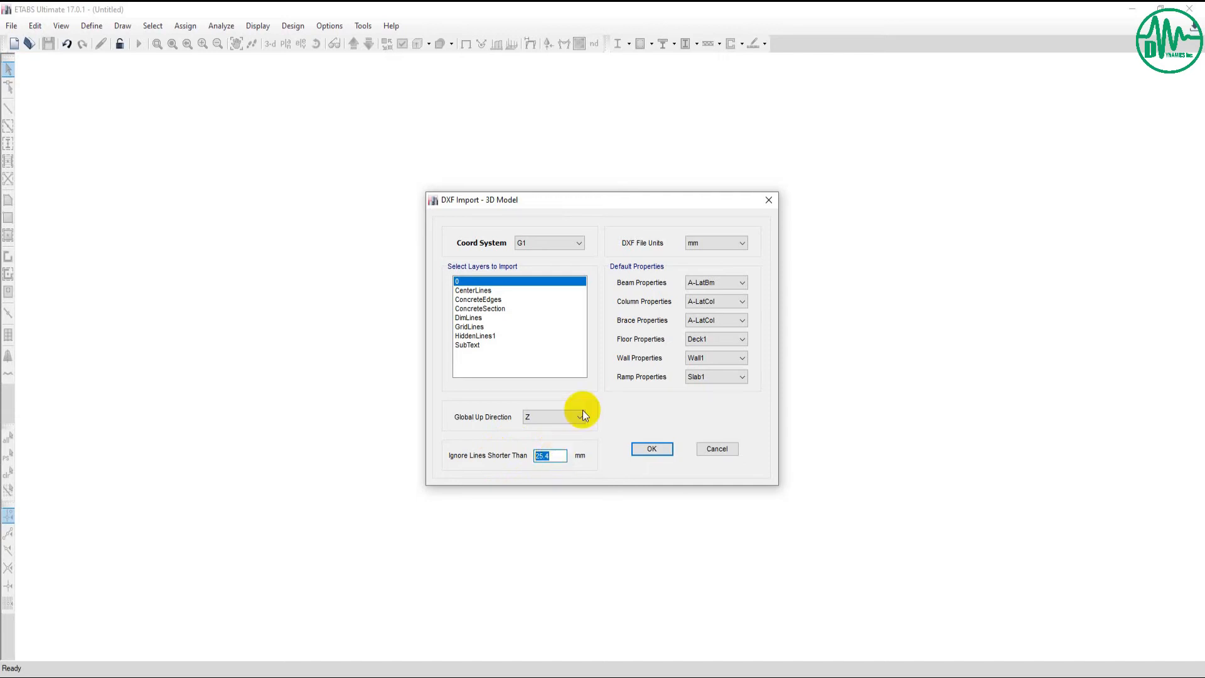
left_click(645, 450)
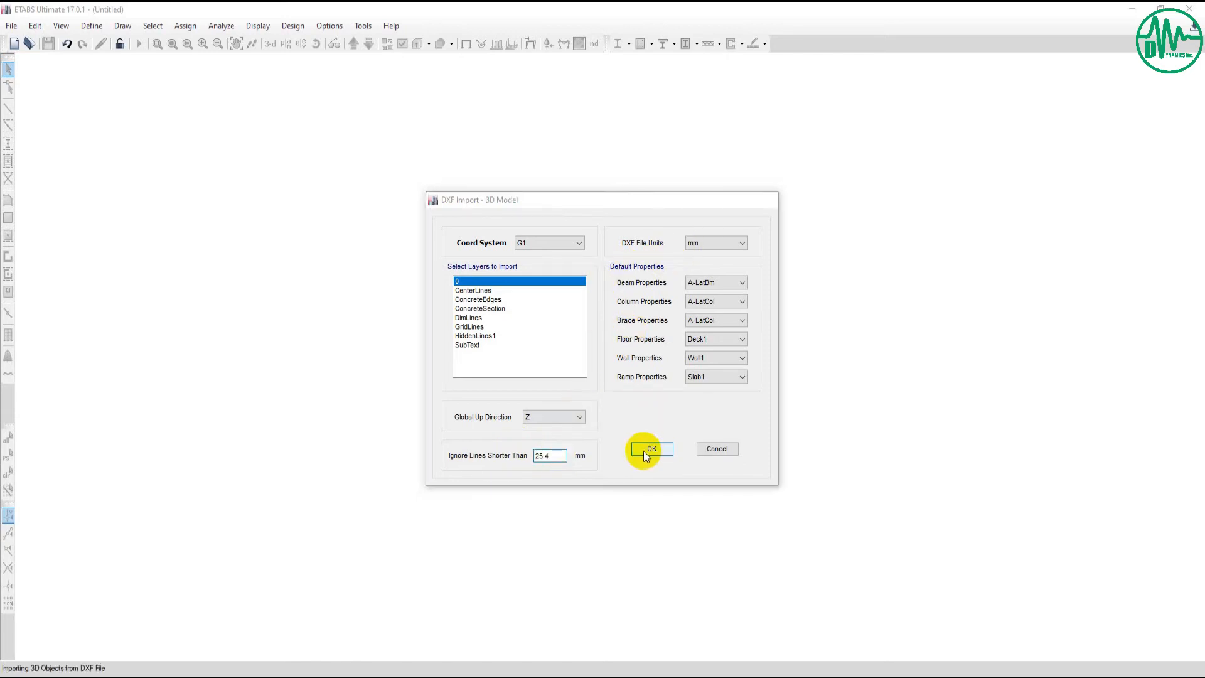
Check the elevations of Base and Story1 in the story data and accept the table.
left_click(588, 255)
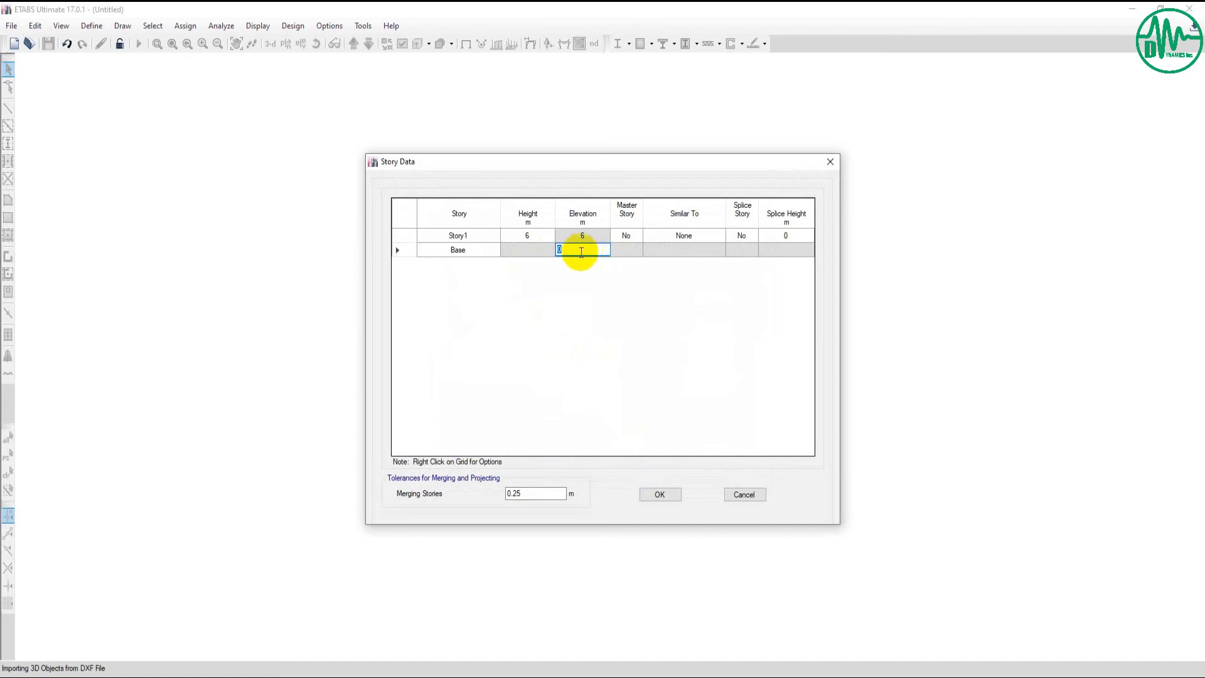
left_click(580, 238)
left_click(656, 493)
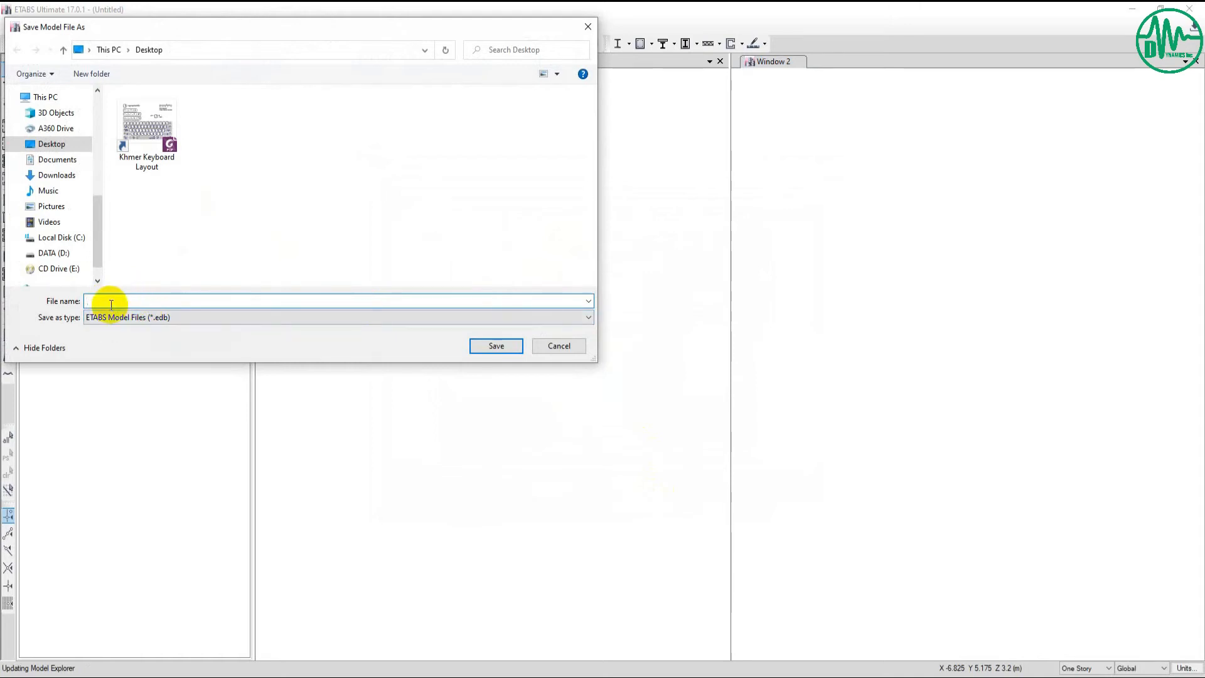
Save the imported model to the Desktop as the ETABS model file SAMPLE.
key("BackSpace")
type("SAMPLE")
left_click(60, 145)
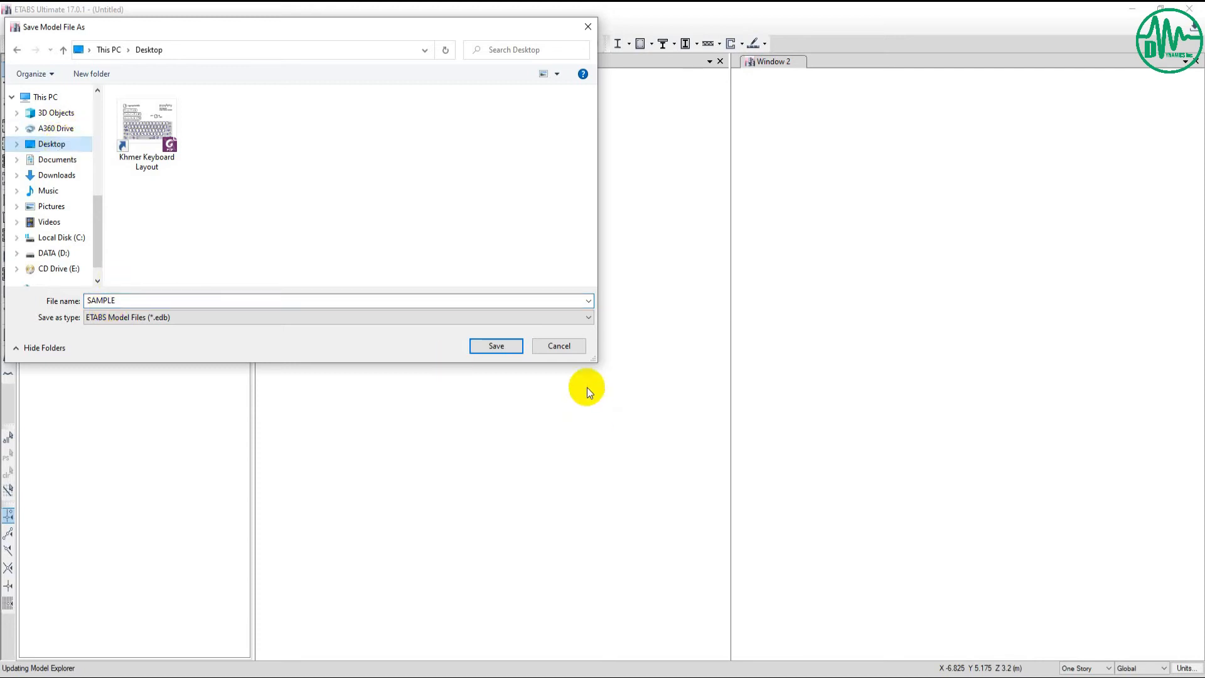
left_click(508, 350)
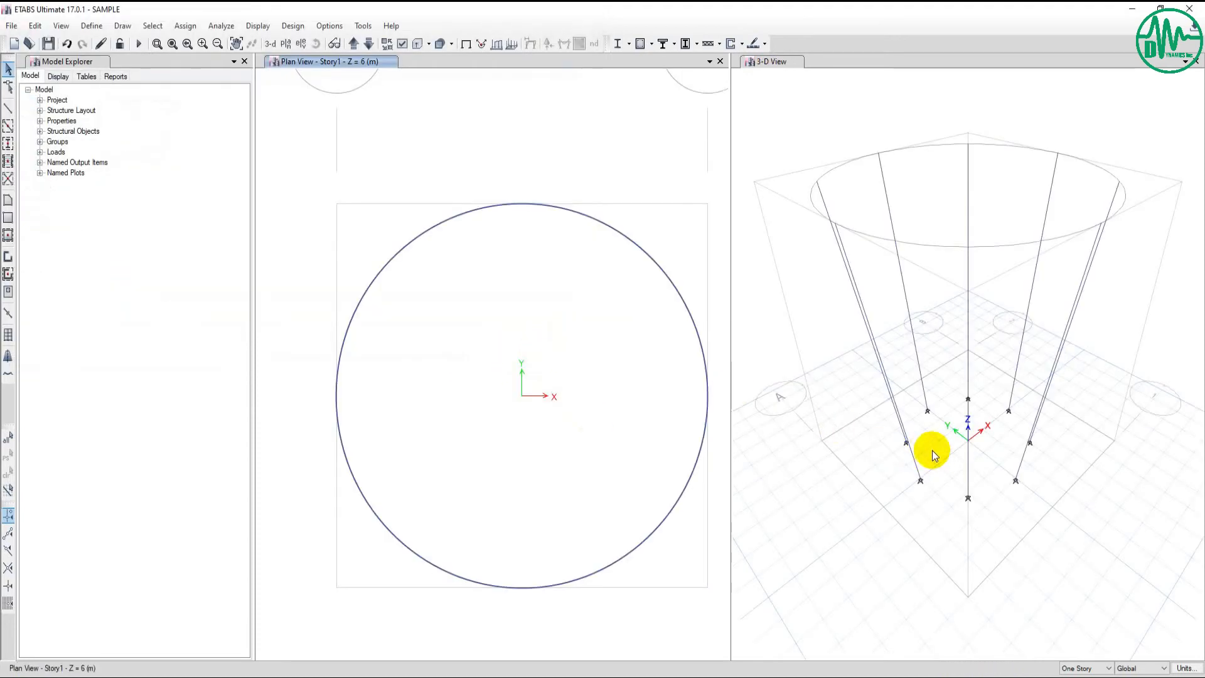
Examine the ring beams in the Story1 plan view with extruded frames, and restore the line display.
middle_click_drag(912, 492, 902, 515)
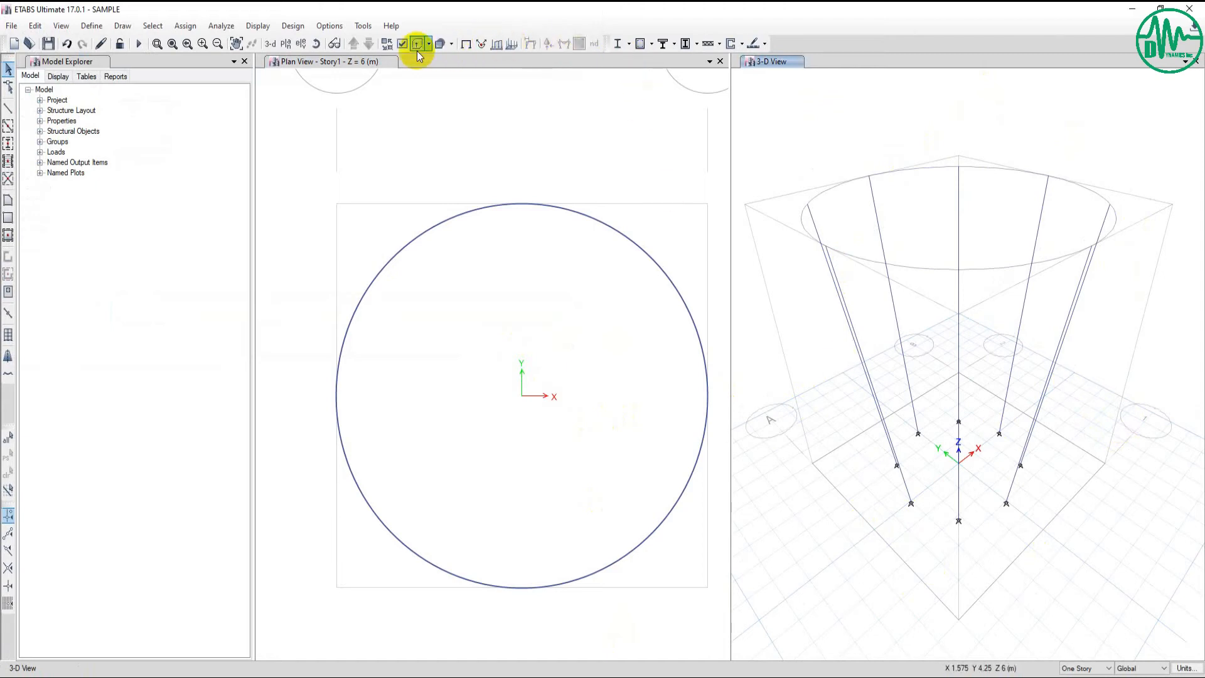
middle_click_drag(980, 245, 999, 263)
scroll(1002, 249, "down", 3)
scroll(1002, 254, "up", 3)
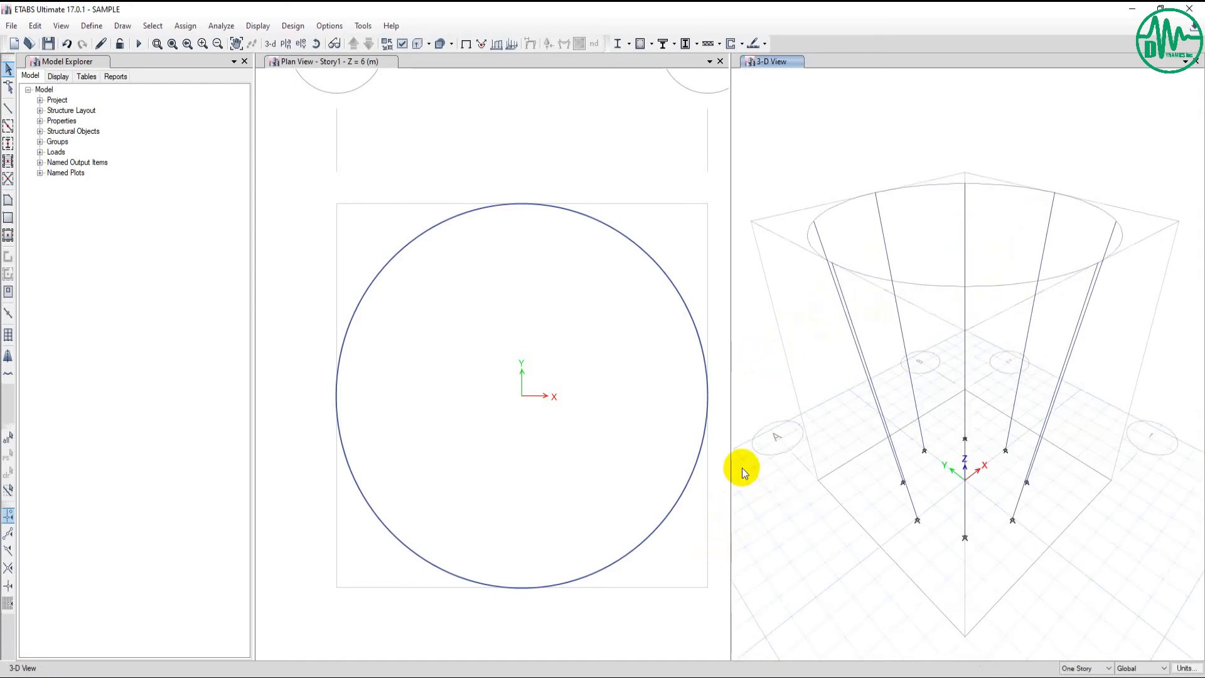
middle_click_drag(659, 399, 631, 400)
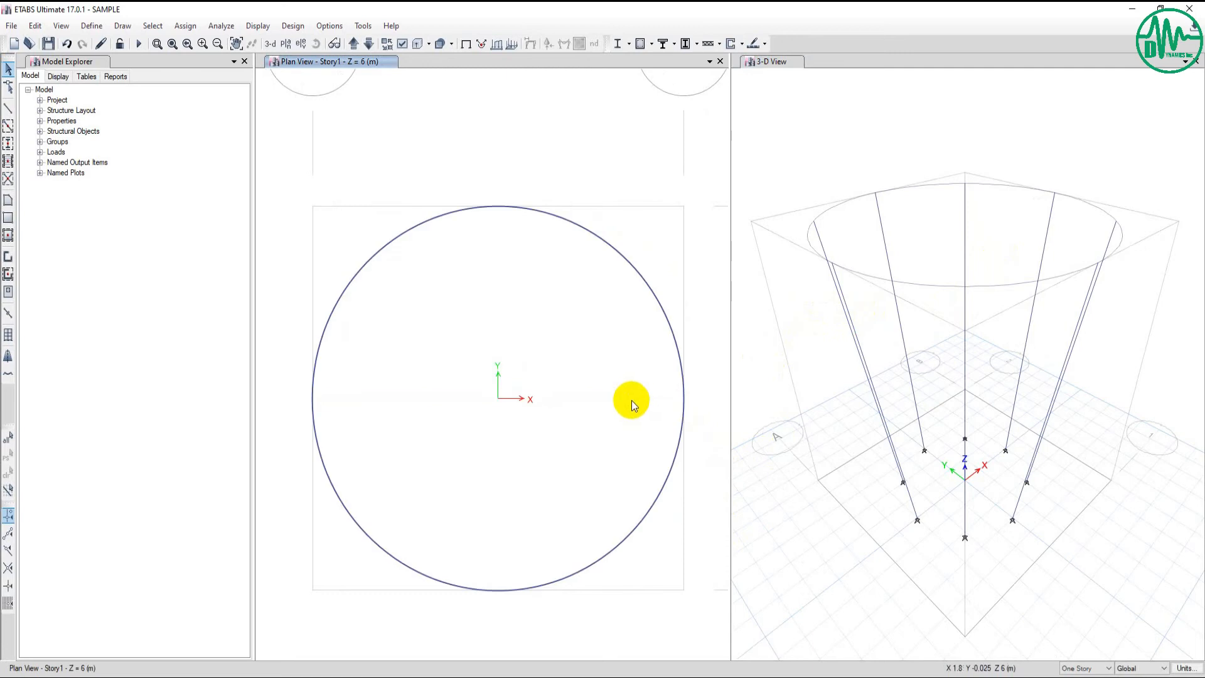
left_click(415, 44)
left_click(886, 146)
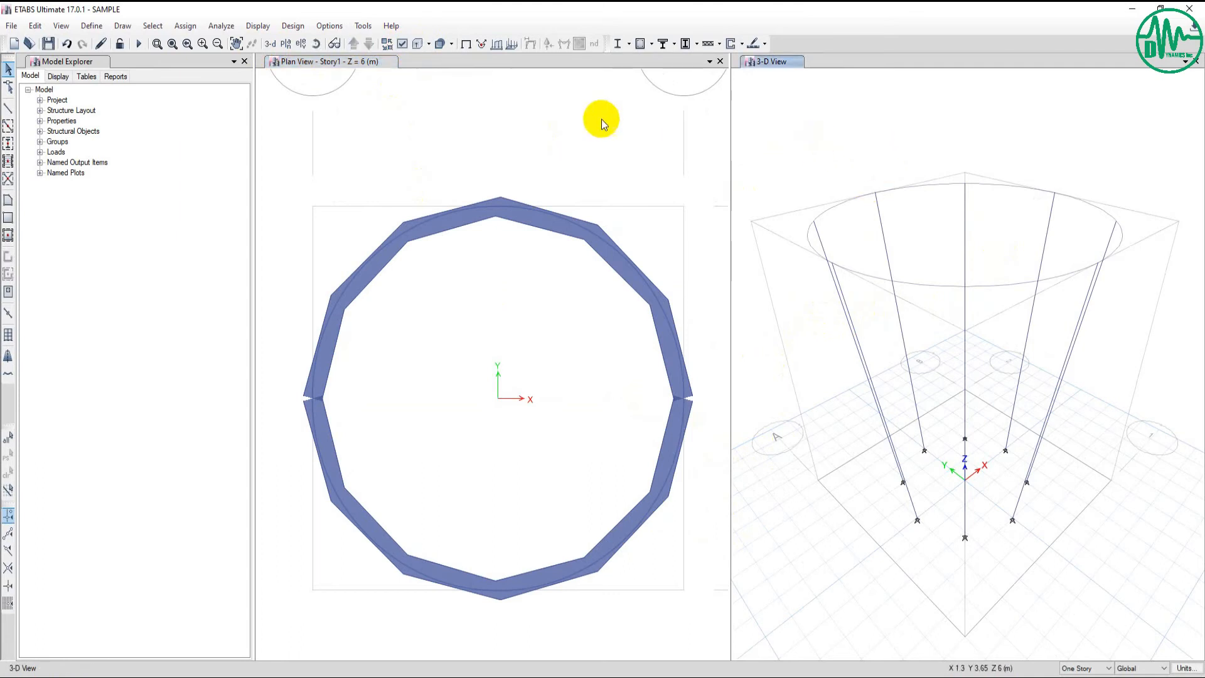
left_click(413, 229)
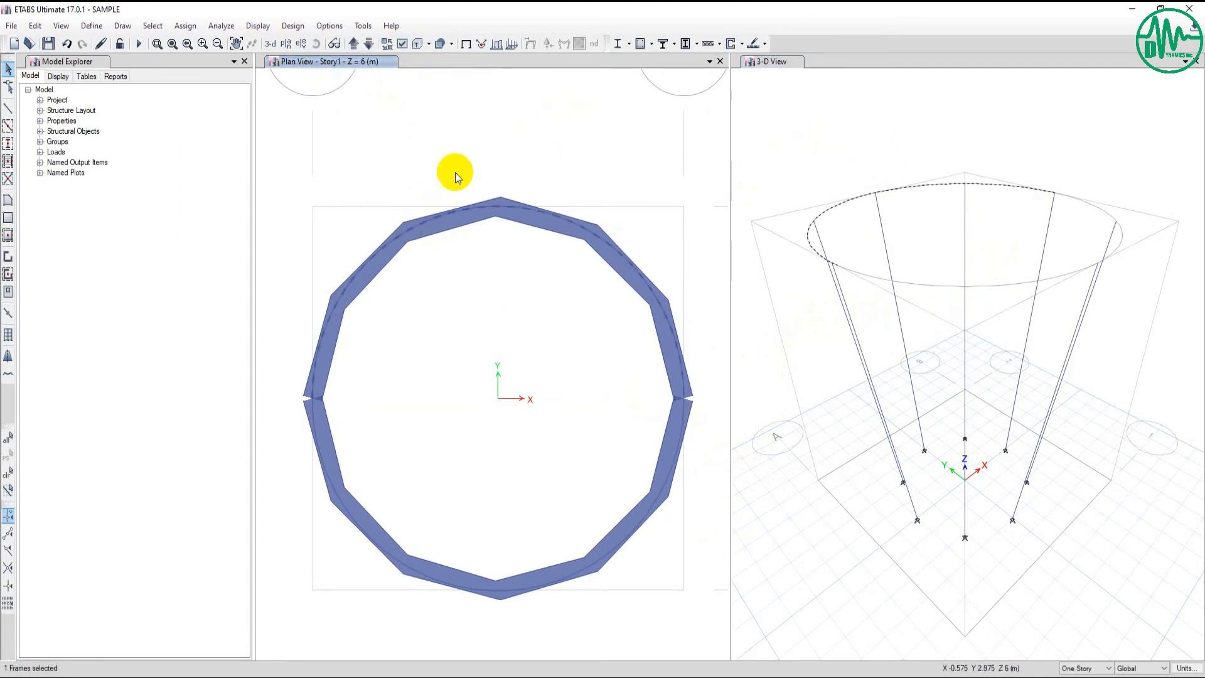
left_click(418, 46)
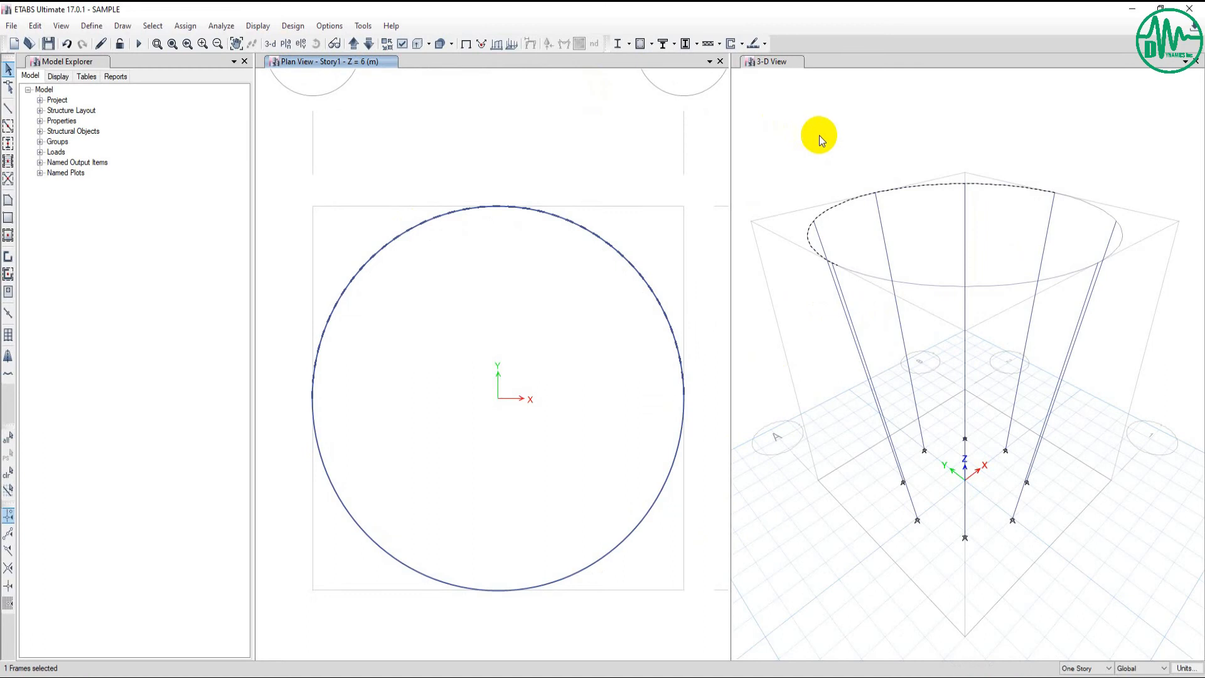
Examine the whole structure in the 3-D view with extruded frames, and restore the line display with nothing selected.
left_click(817, 134)
left_click(412, 47)
middle_click_drag(1127, 433, 1105, 448)
middle_click_drag(985, 500, 990, 484)
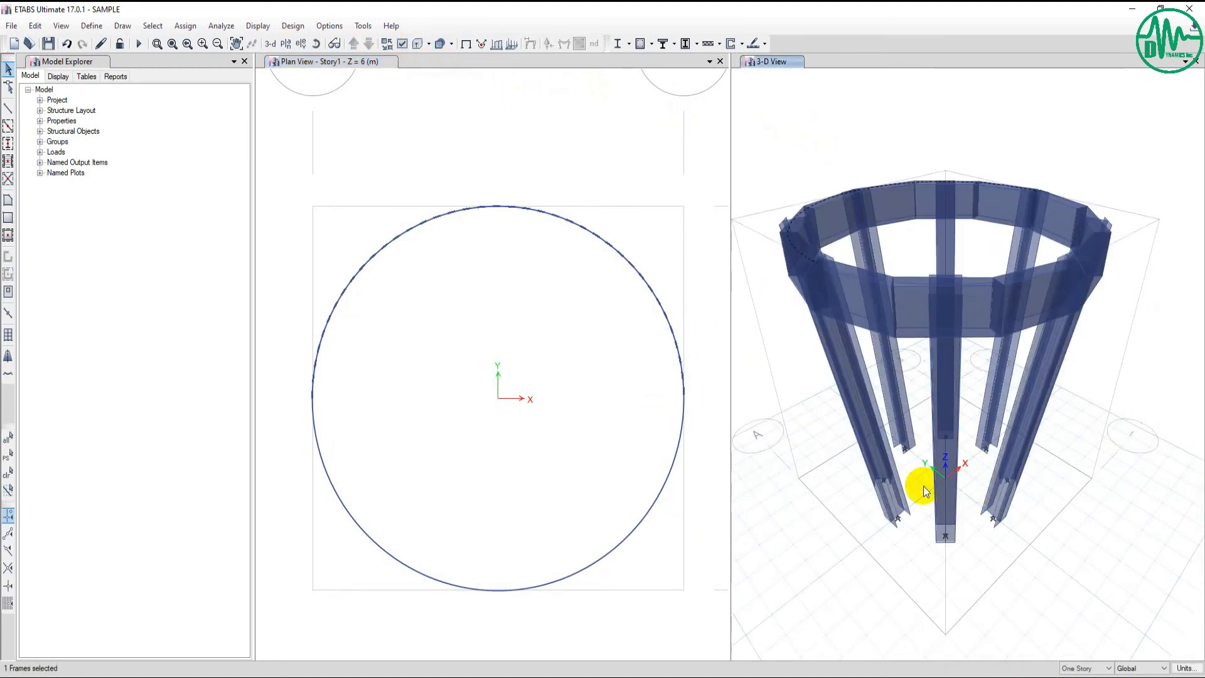
left_click(419, 46)
middle_click_drag(940, 202, 930, 201)
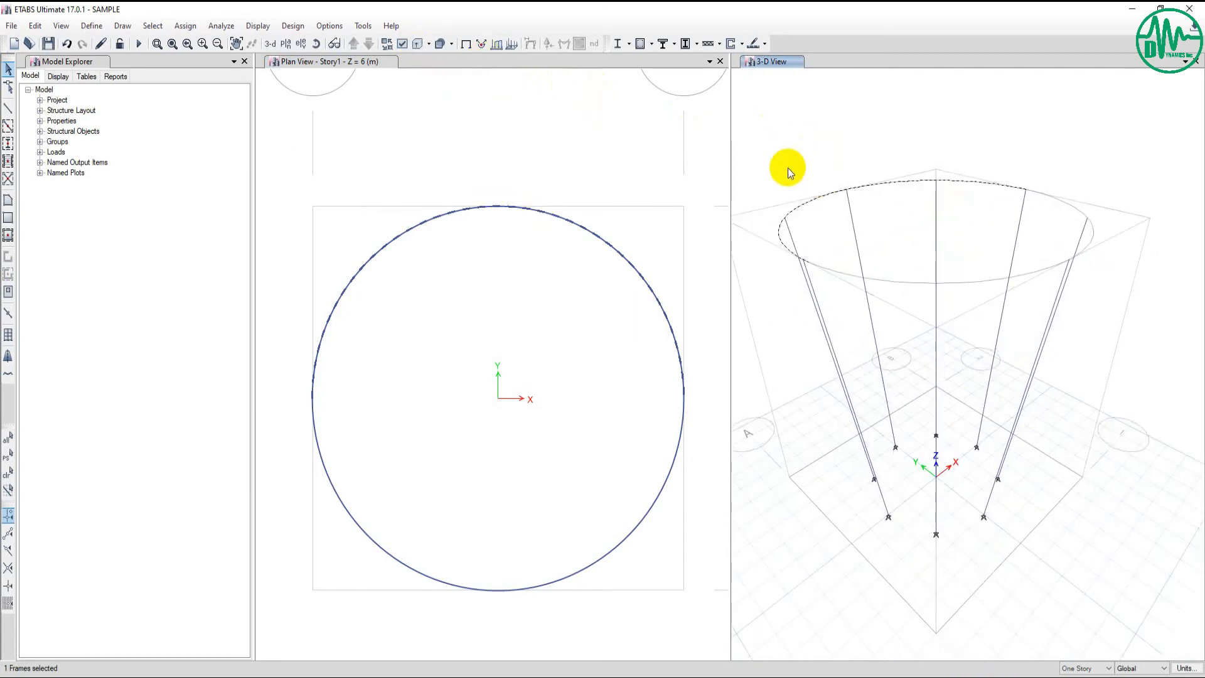
left_click(780, 226)
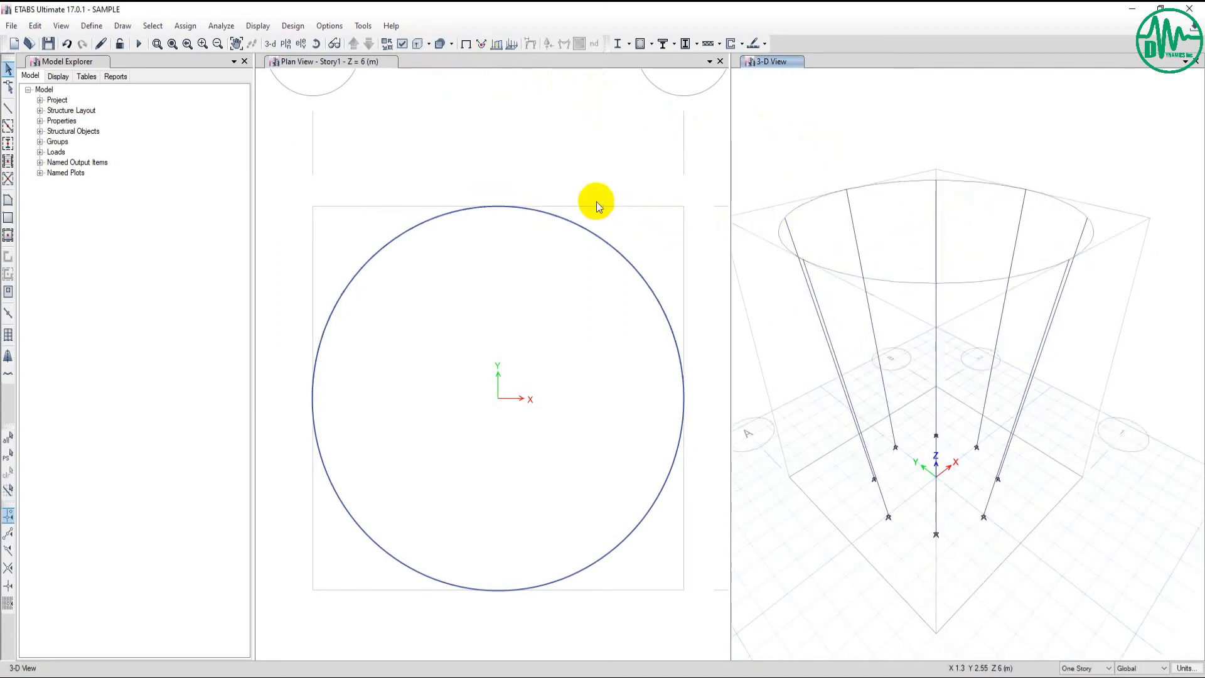
Start exporting the model to a DXF/DWG file and browse for the output file location.
left_click(11, 25)
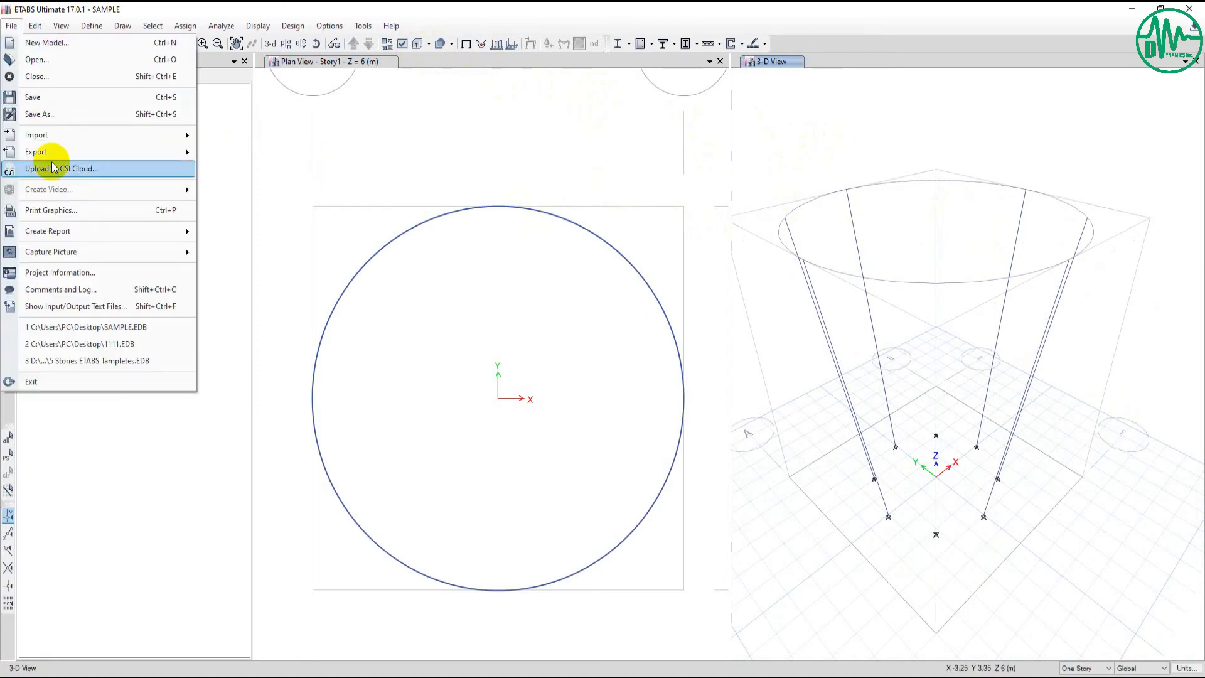
left_click(38, 153)
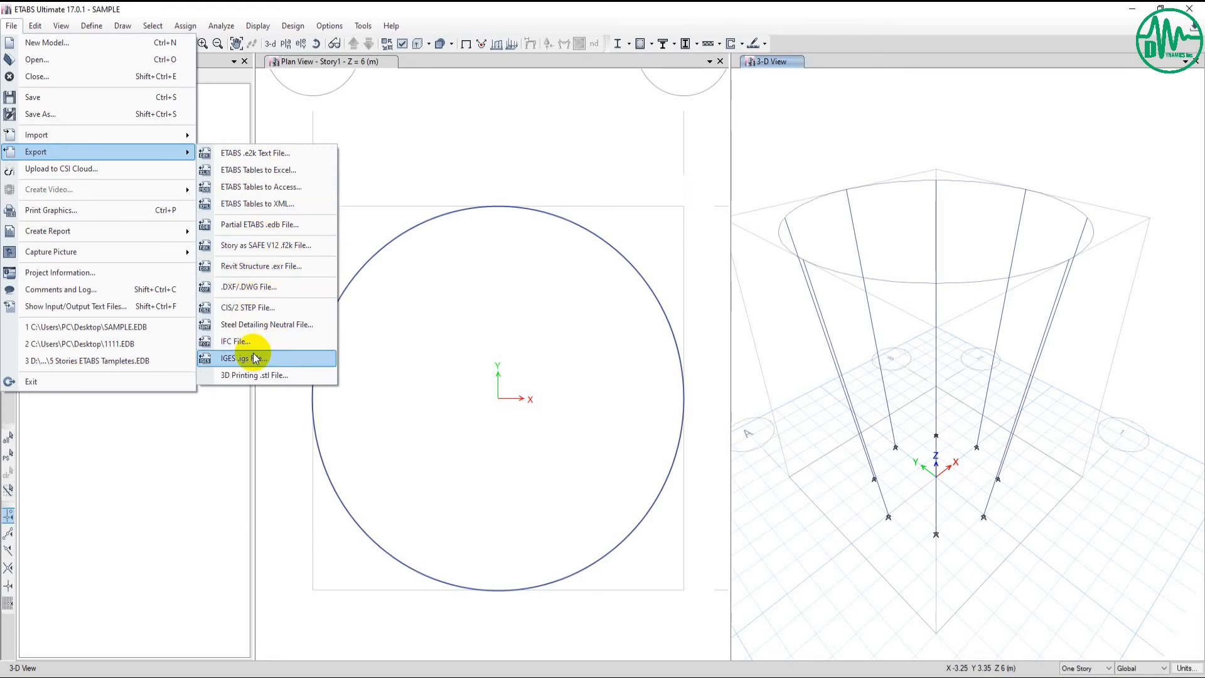
left_click(231, 288)
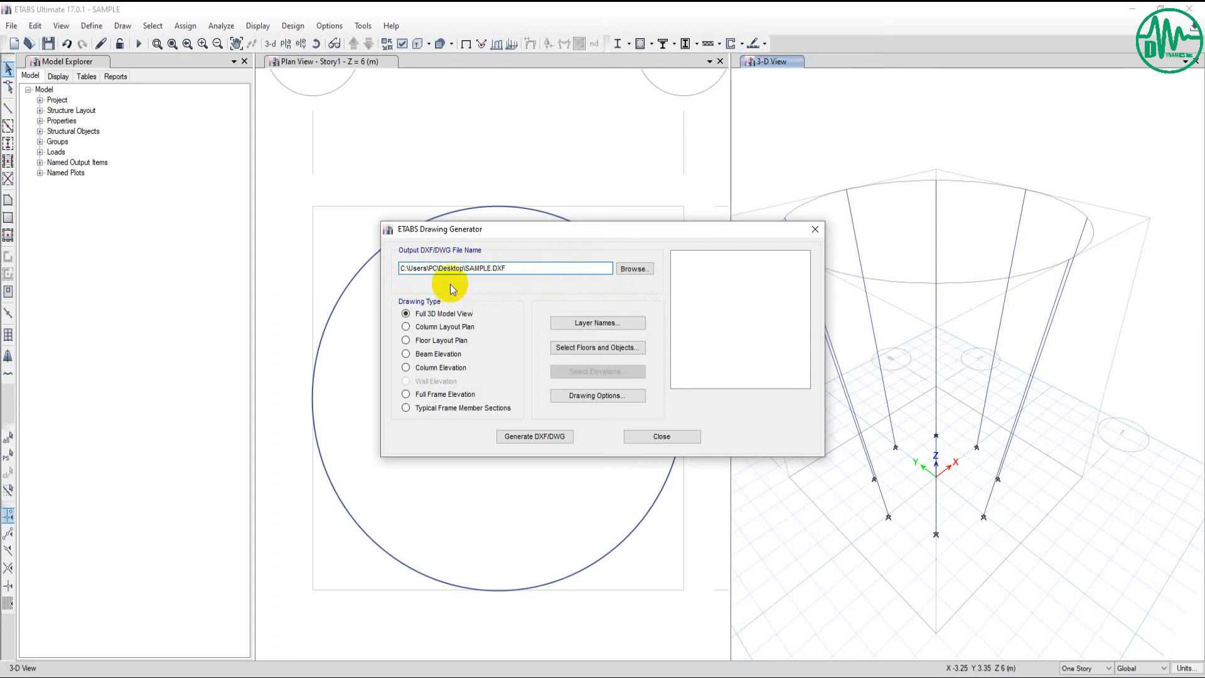
left_click(627, 269)
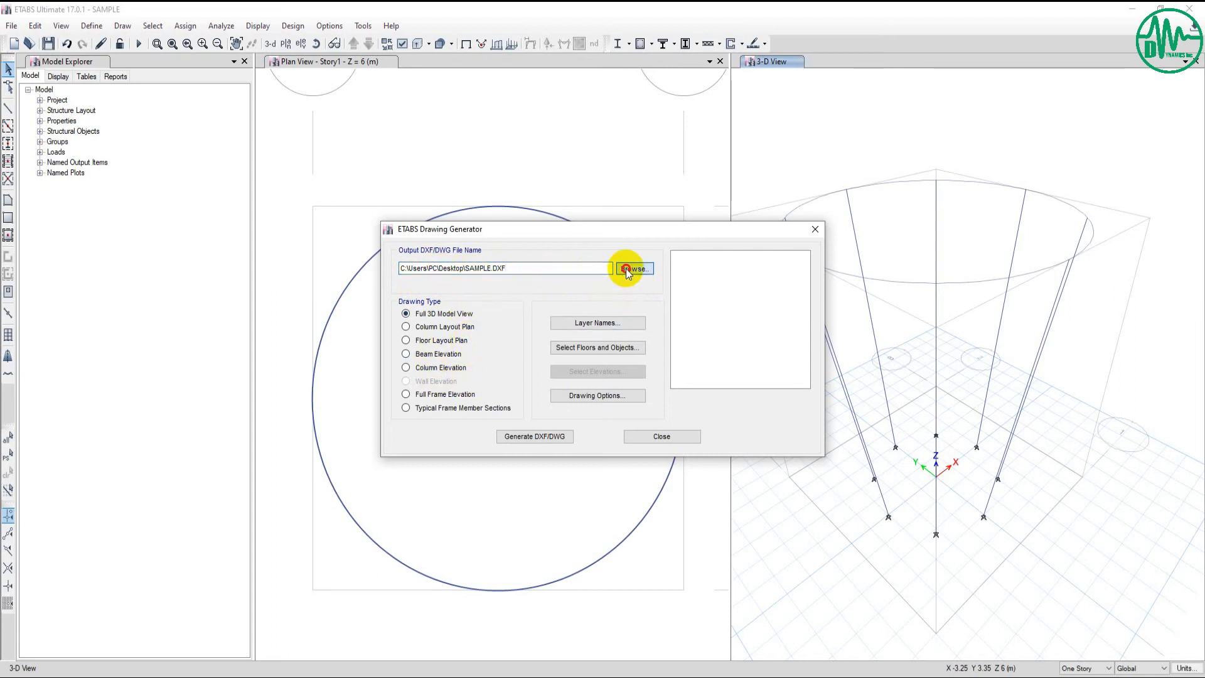
left_click(567, 443)
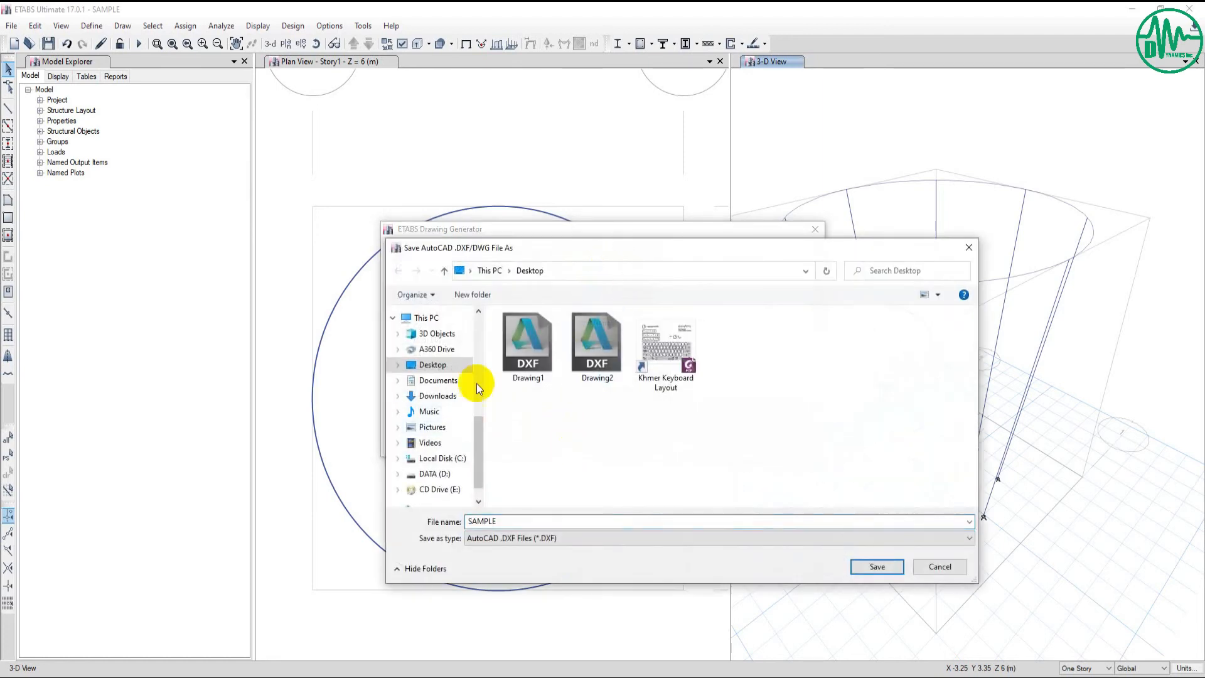
Create a new folder on the Desktop and set the export output to SAMPLE.DXF inside it.
right_click(814, 375)
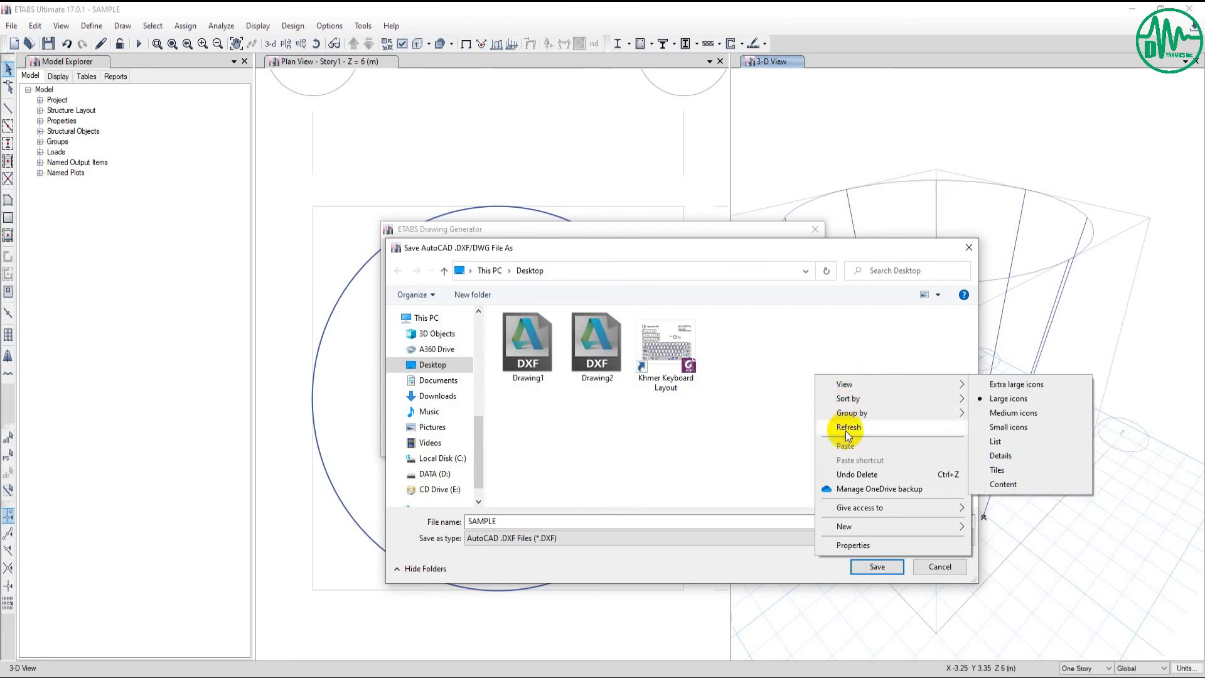
mouse_move(847, 526)
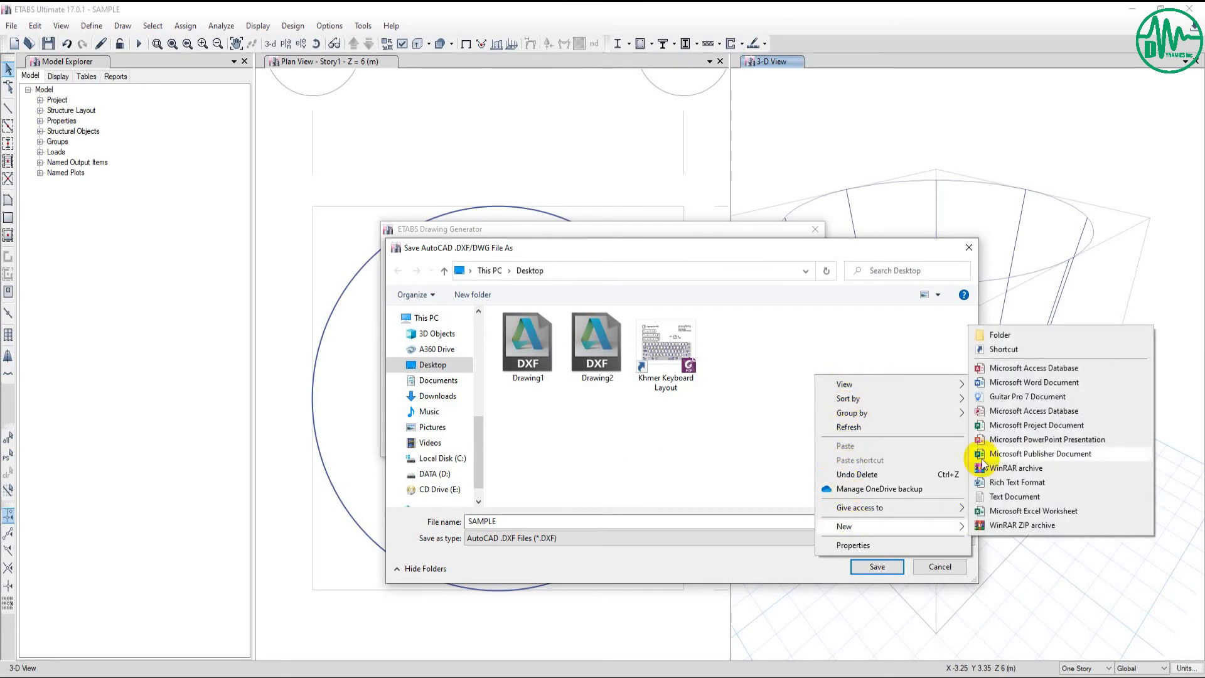
left_click(999, 335)
left_click(694, 407)
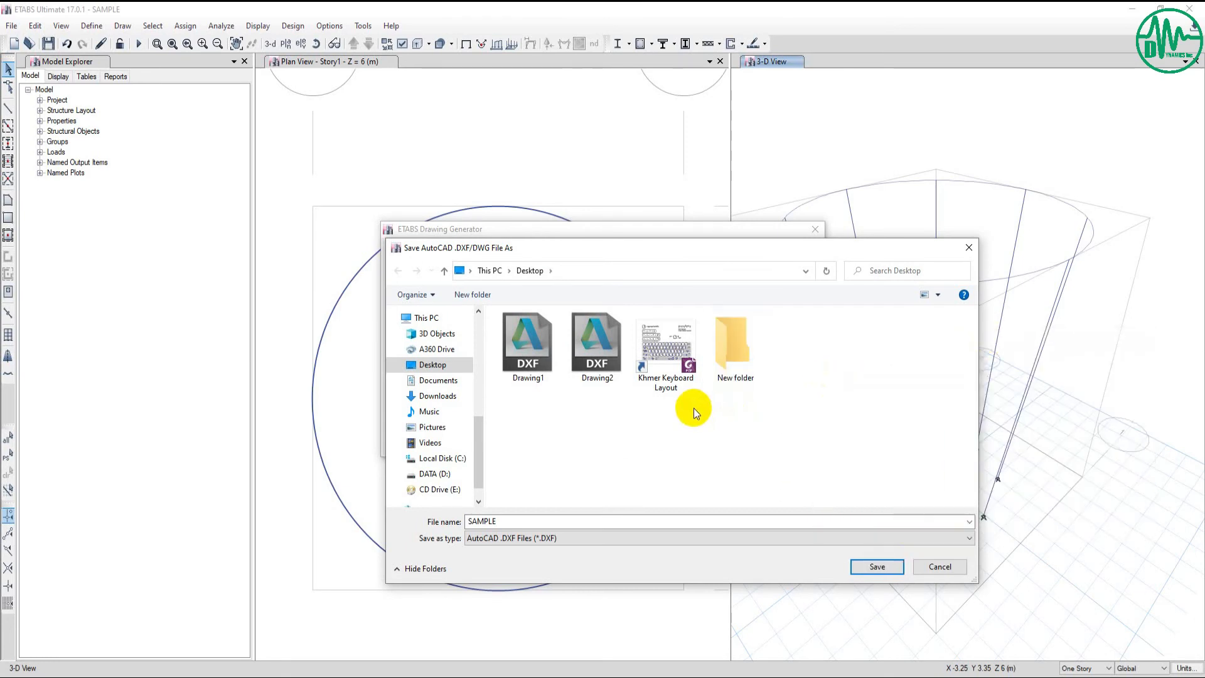
double_click(733, 342)
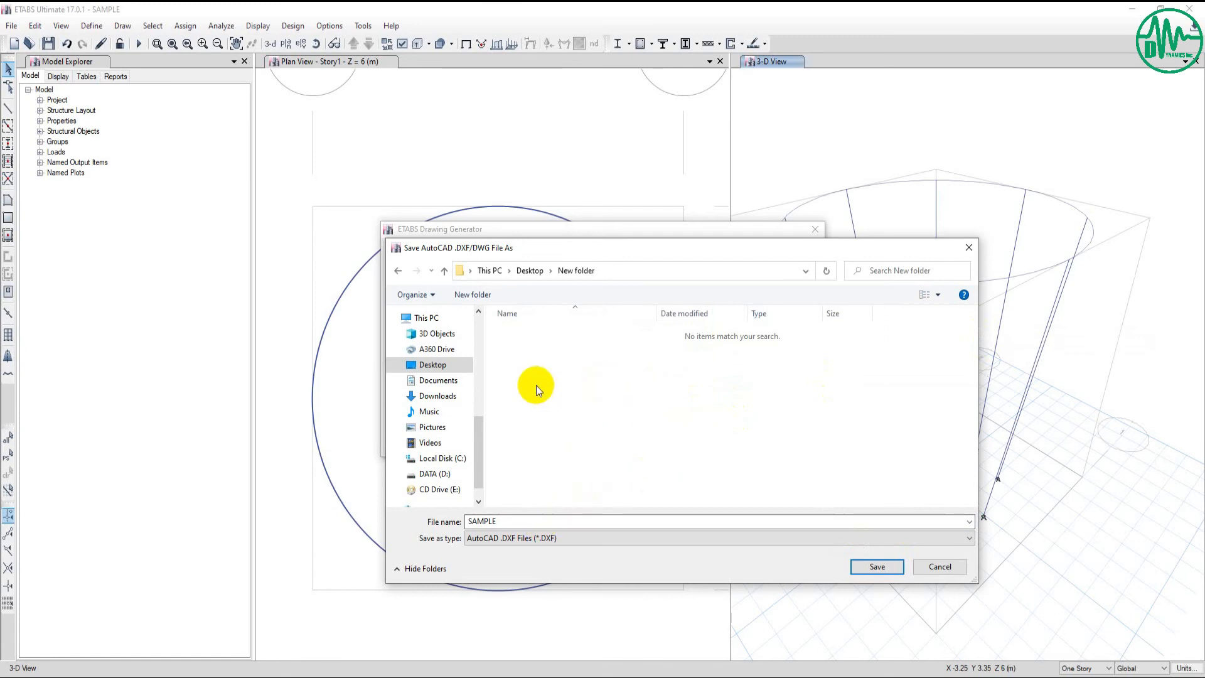
left_click(876, 566)
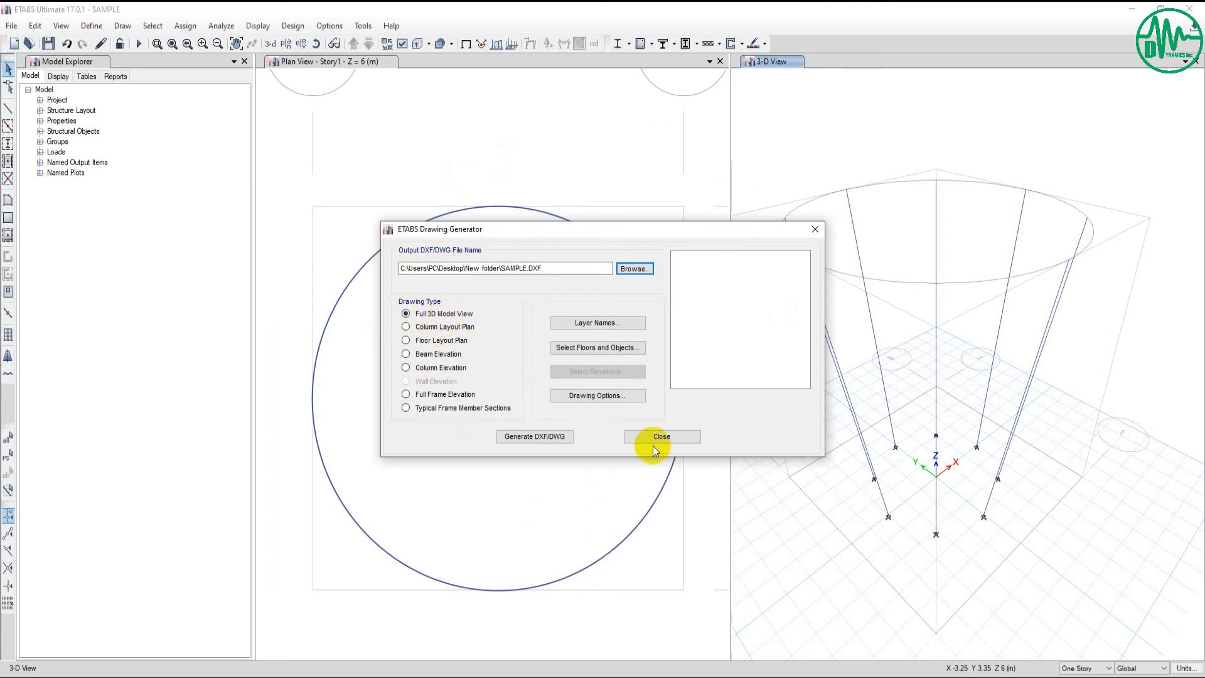
left_click_drag(538, 228, 428, 208)
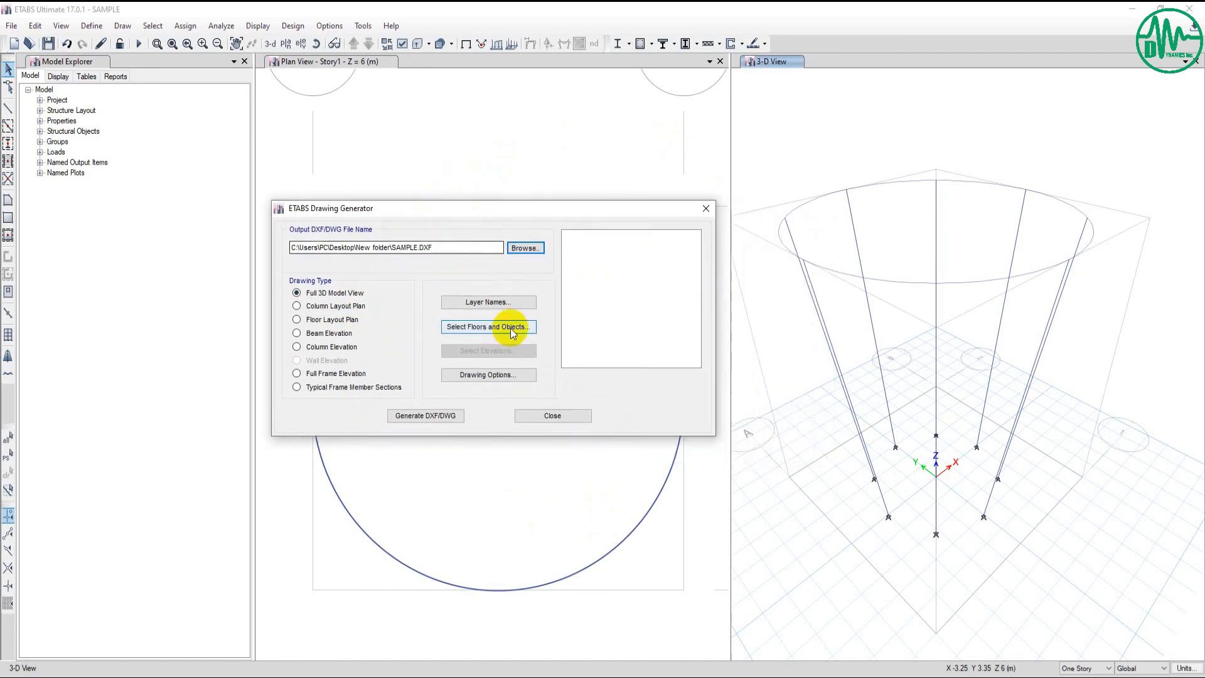
Generate the DXF of the full 3D model view, check the generation log, and close the drawing generator.
left_click(418, 416)
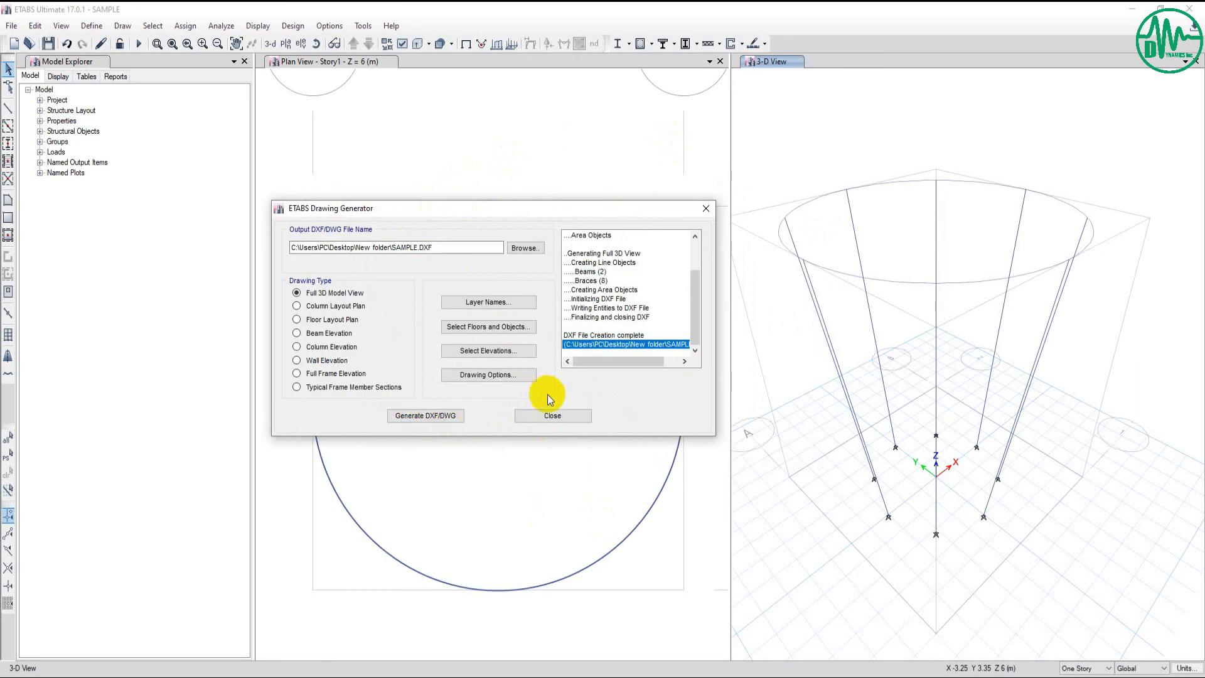
scroll(612, 348, "up", 2)
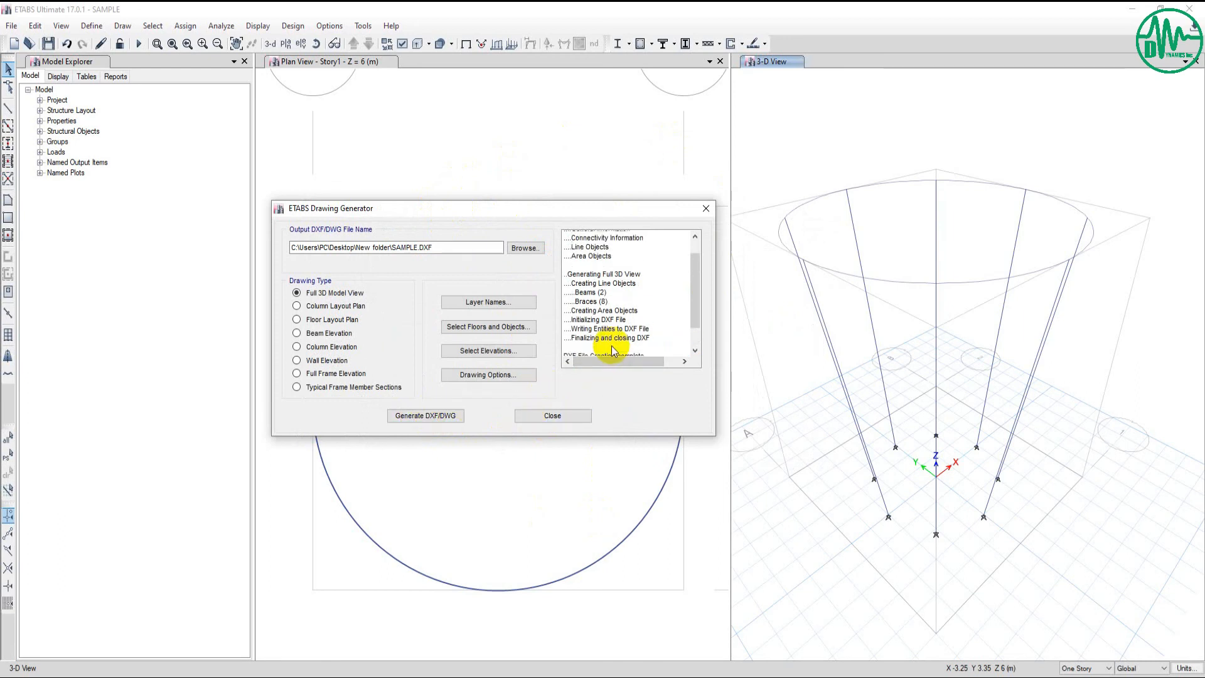
scroll(609, 355, "down", 2)
mouse_move(606, 362)
left_mouse_down()
mouse_move(649, 362)
mouse_move(605, 362)
left_mouse_up()
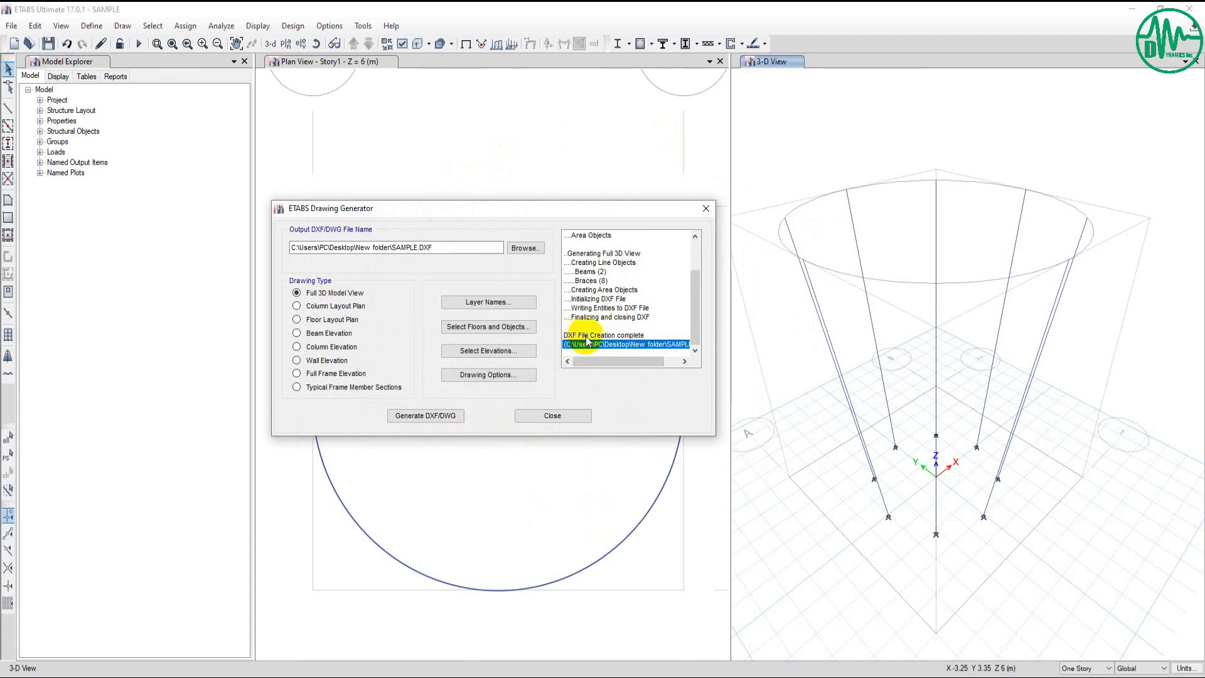
left_click(547, 417)
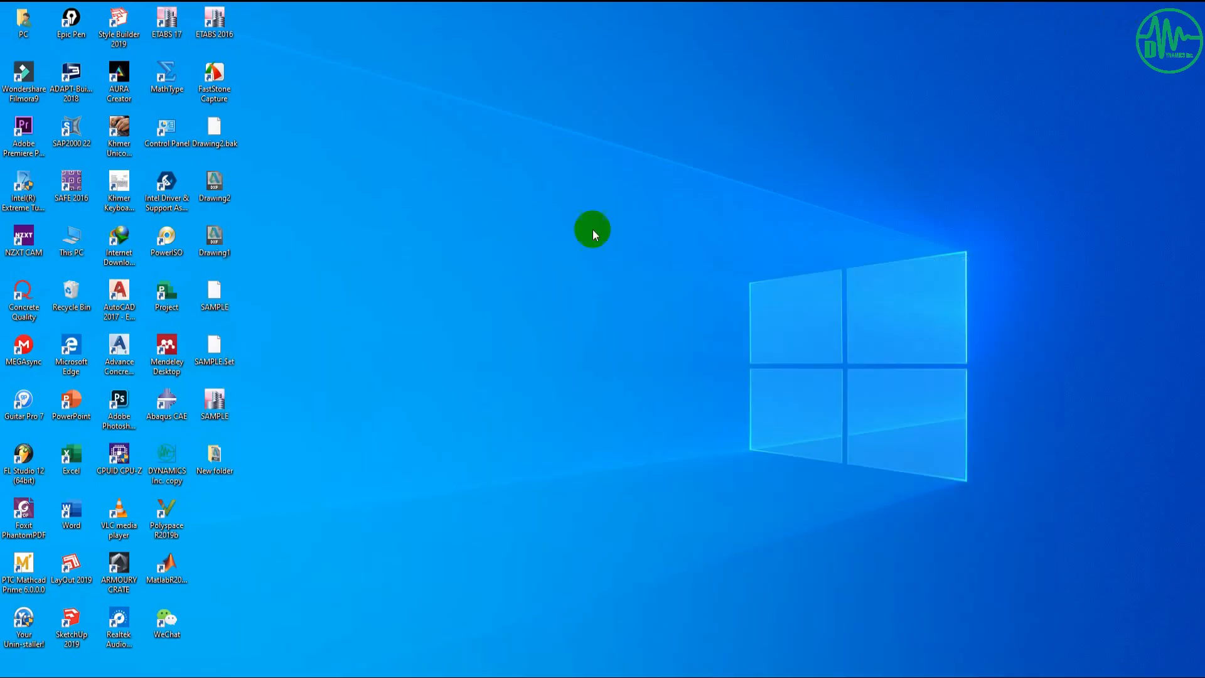
Refresh the desktop and open the exported SAMPLE drawing from New folder to check it in AutoCAD.
right_click(479, 299)
left_click(501, 334)
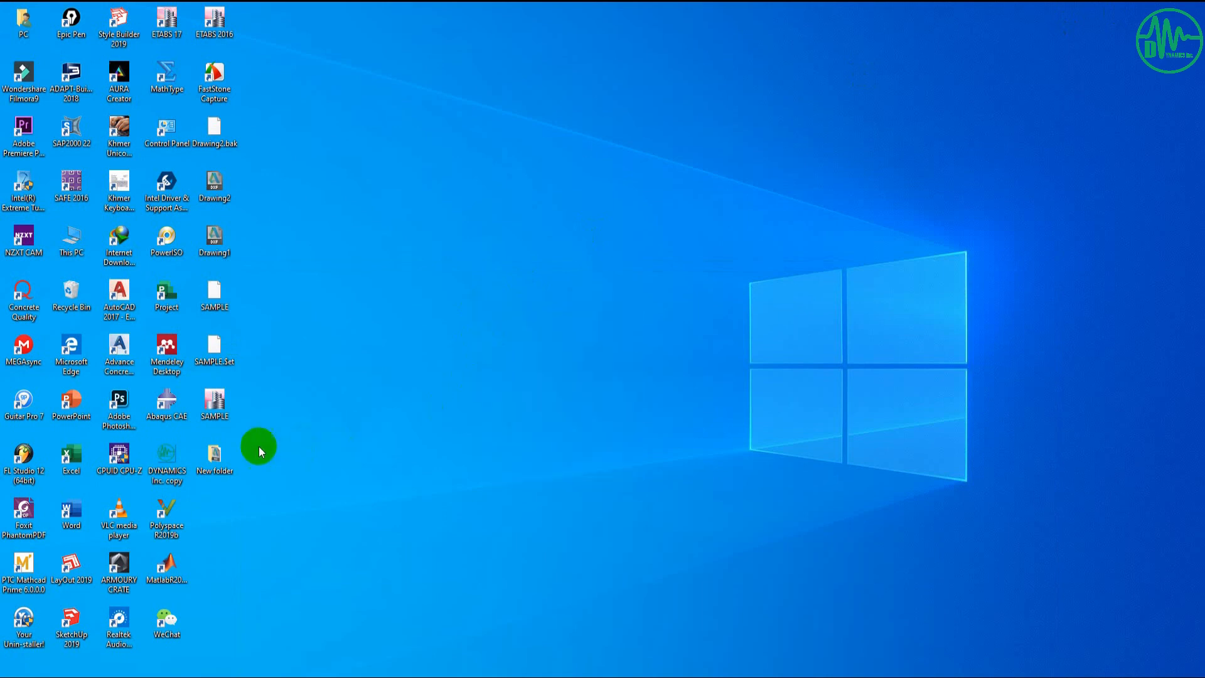
double_click(226, 456)
double_click(552, 223)
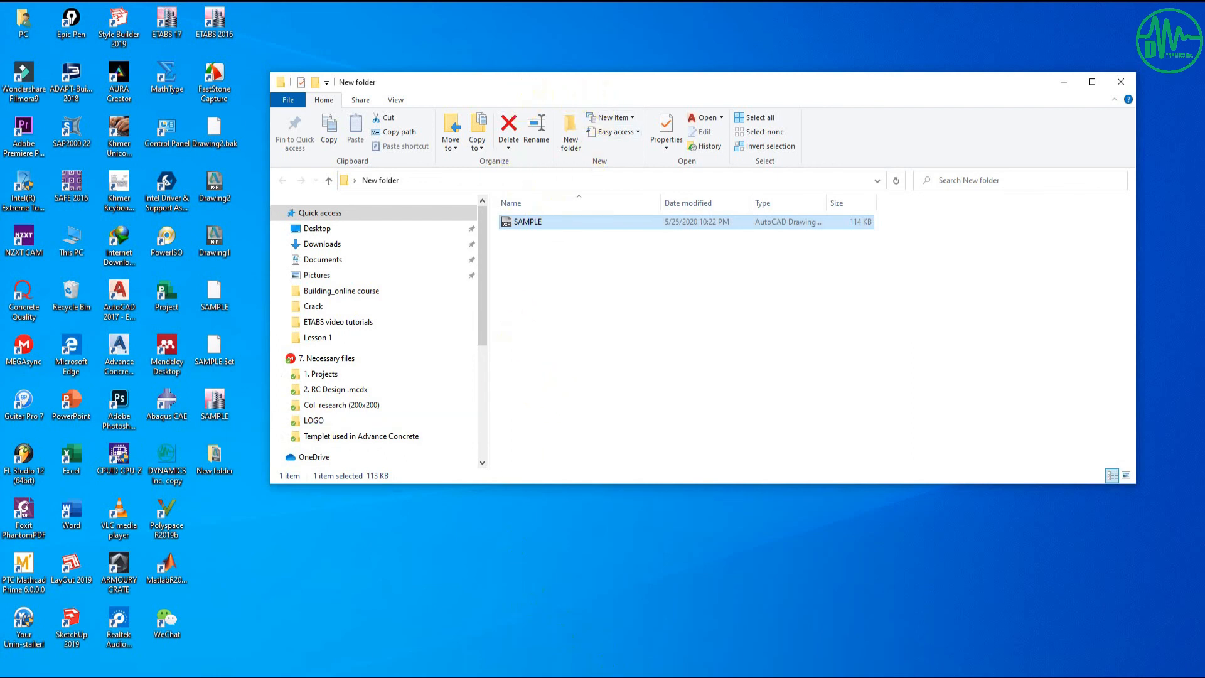
Switch to the Word document listing the CSi ETABS 2017 tutorial lessons.
left_click(609, 677)
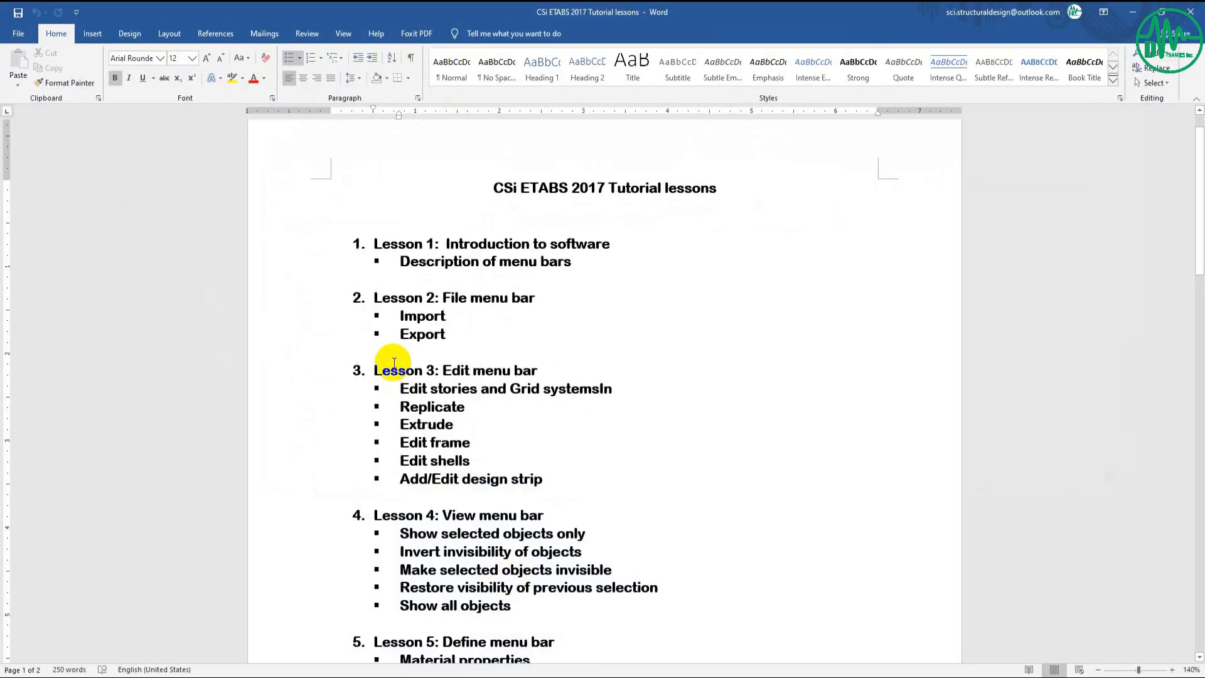